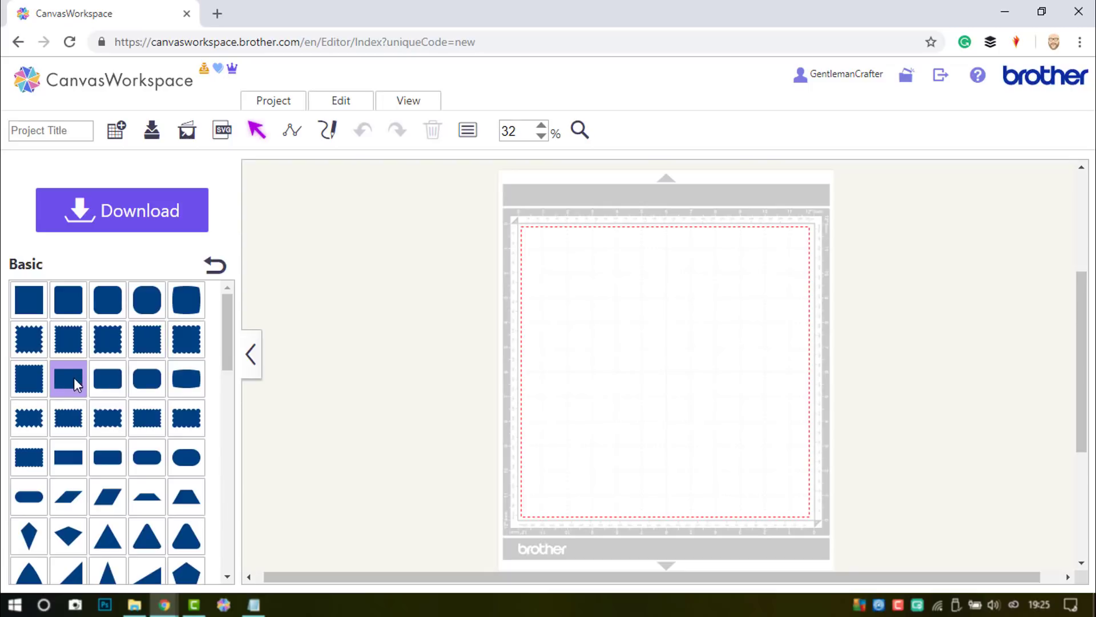
Place a plain basic rectangle on the mat and add the pink flower border, moving the border off the mat's left side
{"action": "left_click_drag", "start_coordinate": [70, 381], "coordinate": [551, 257]}
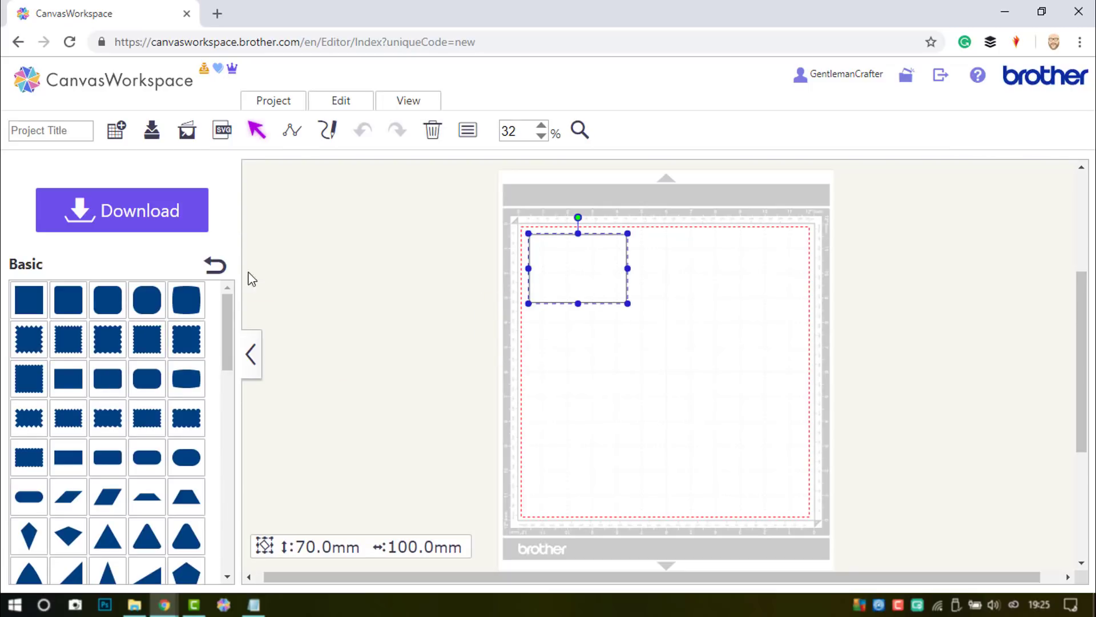
{"action": "left_click", "coordinate": [215, 265]}
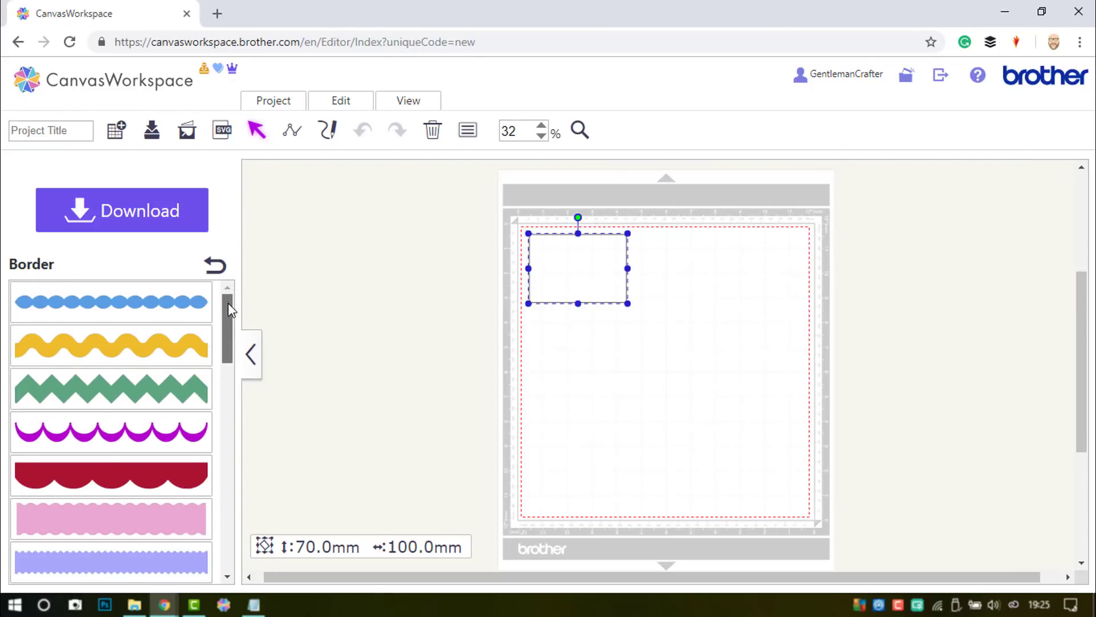
{"action": "left_click_drag", "start_coordinate": [228, 302], "coordinate": [224, 489]}
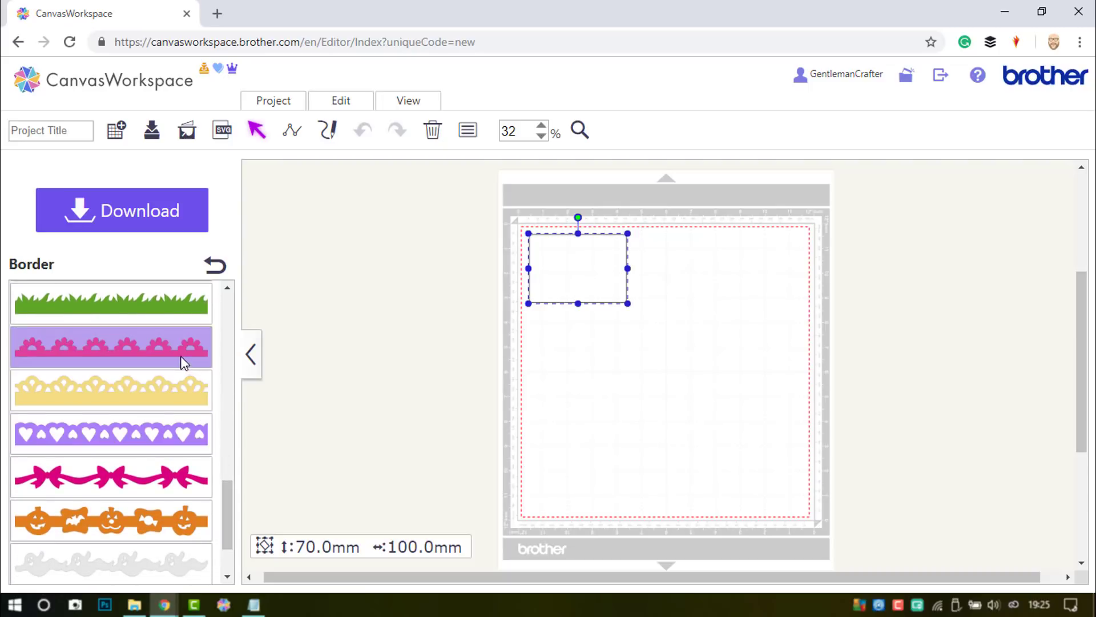
{"action": "left_click_drag", "start_coordinate": [180, 356], "coordinate": [548, 387]}
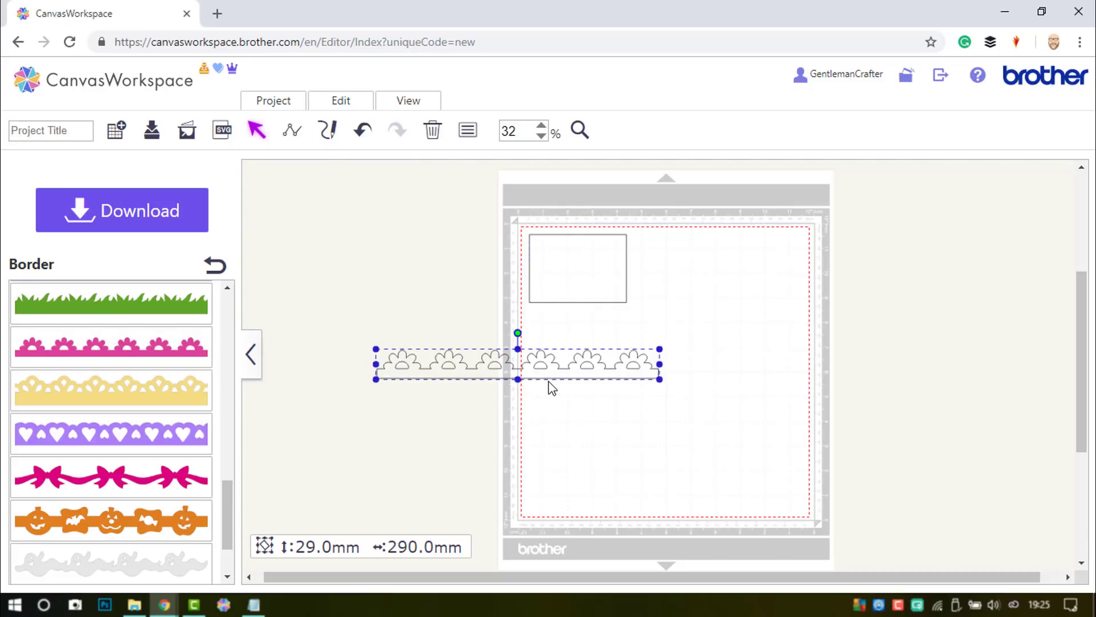
{"action": "left_click", "coordinate": [251, 354]}
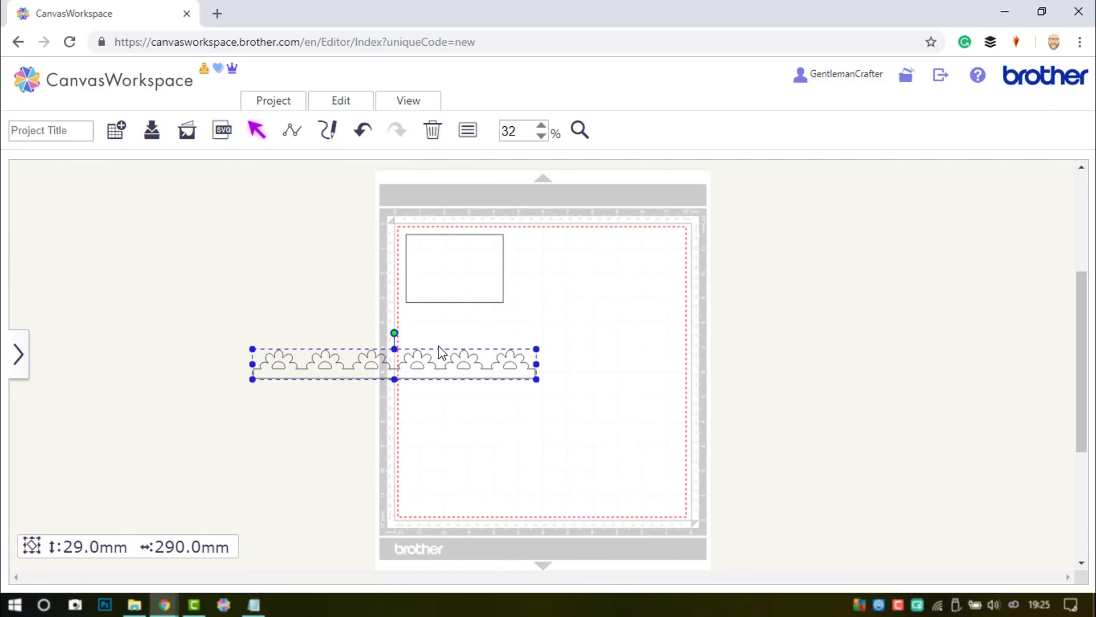
{"action": "left_click_drag", "start_coordinate": [446, 370], "coordinate": [280, 262]}
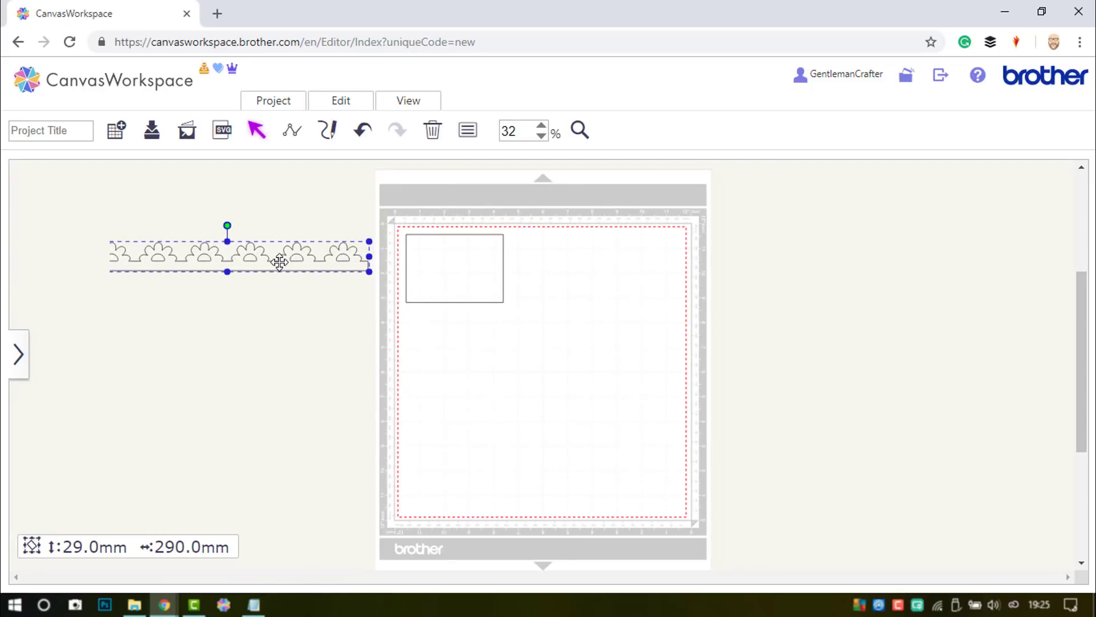
Switch the units to inches and set the rectangle's width to 5 inches with its aspect ratio maintained
{"action": "left_click", "coordinate": [420, 272]}
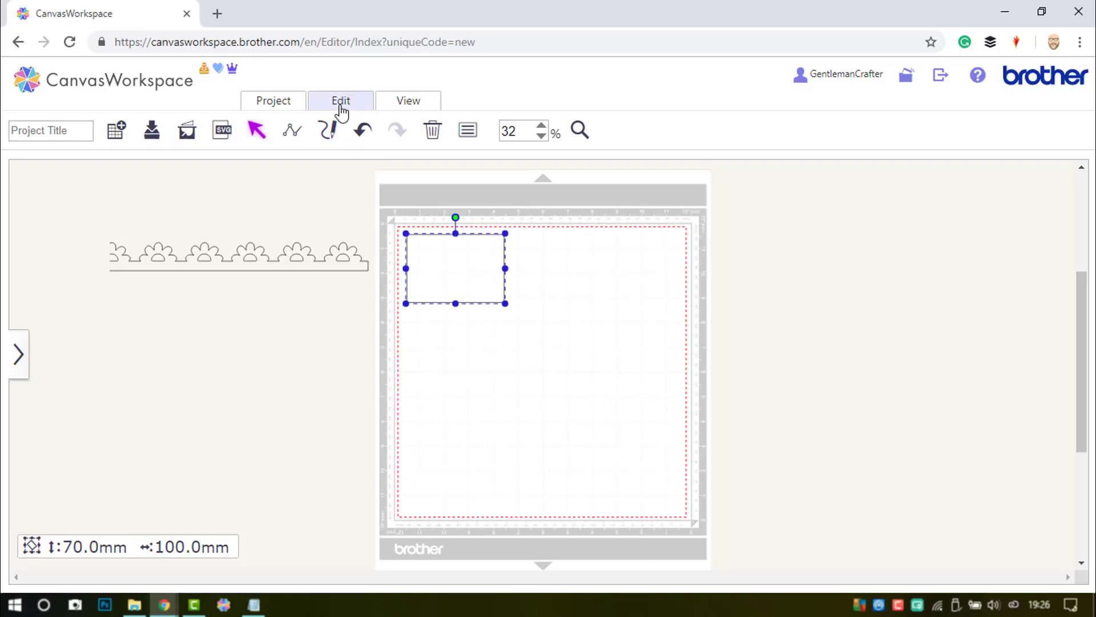
{"action": "left_click", "coordinate": [469, 132]}
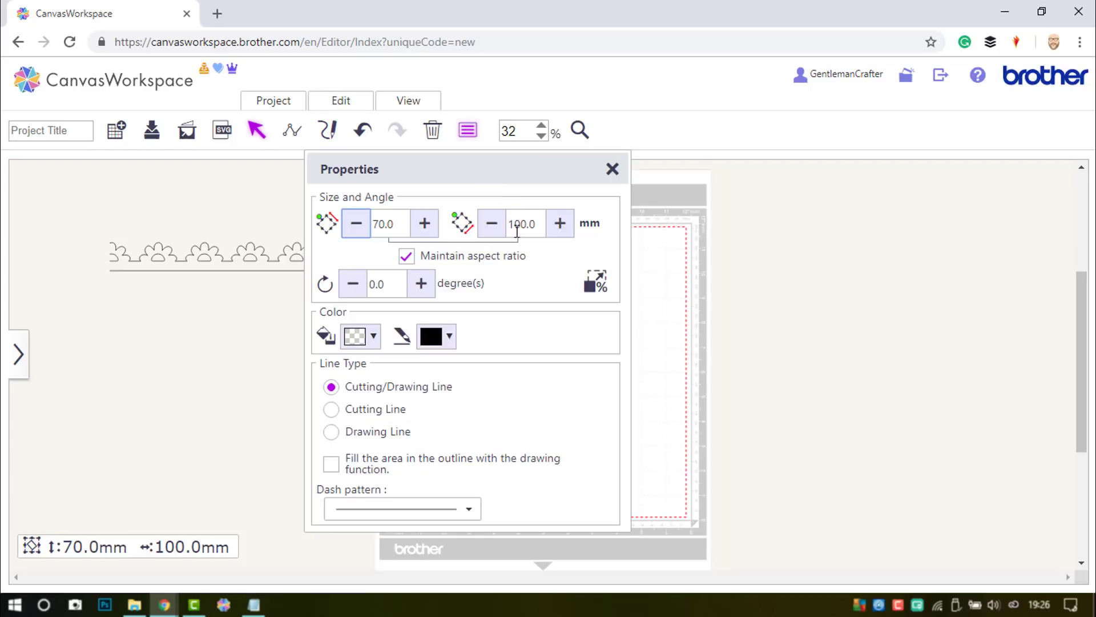
{"action": "left_click_drag", "start_coordinate": [485, 163], "coordinate": [792, 176]}
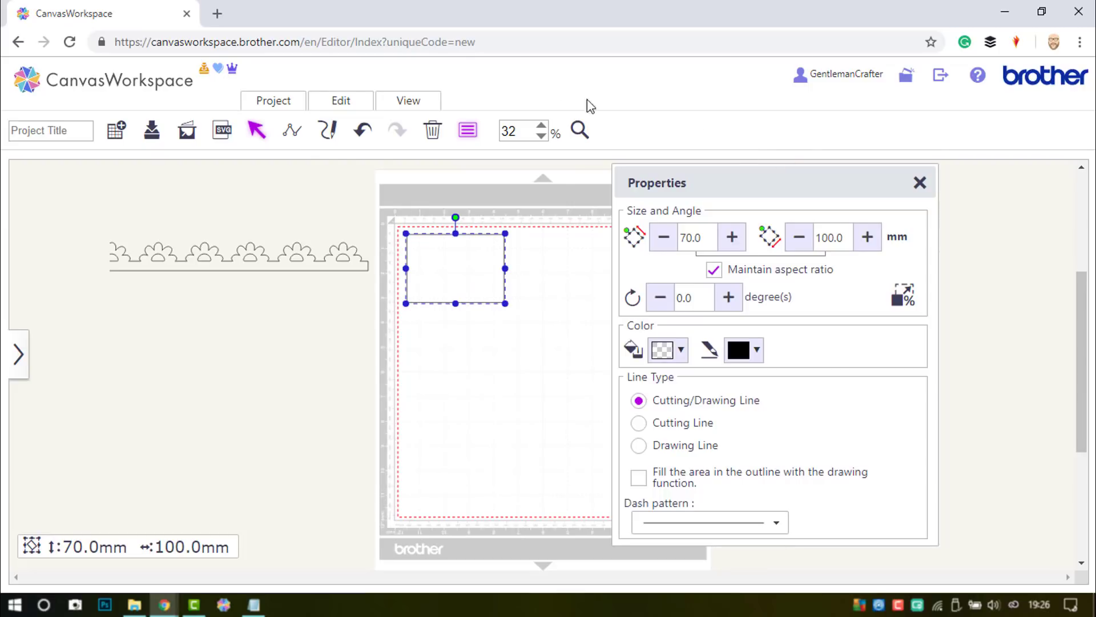
{"action": "left_click", "coordinate": [427, 108]}
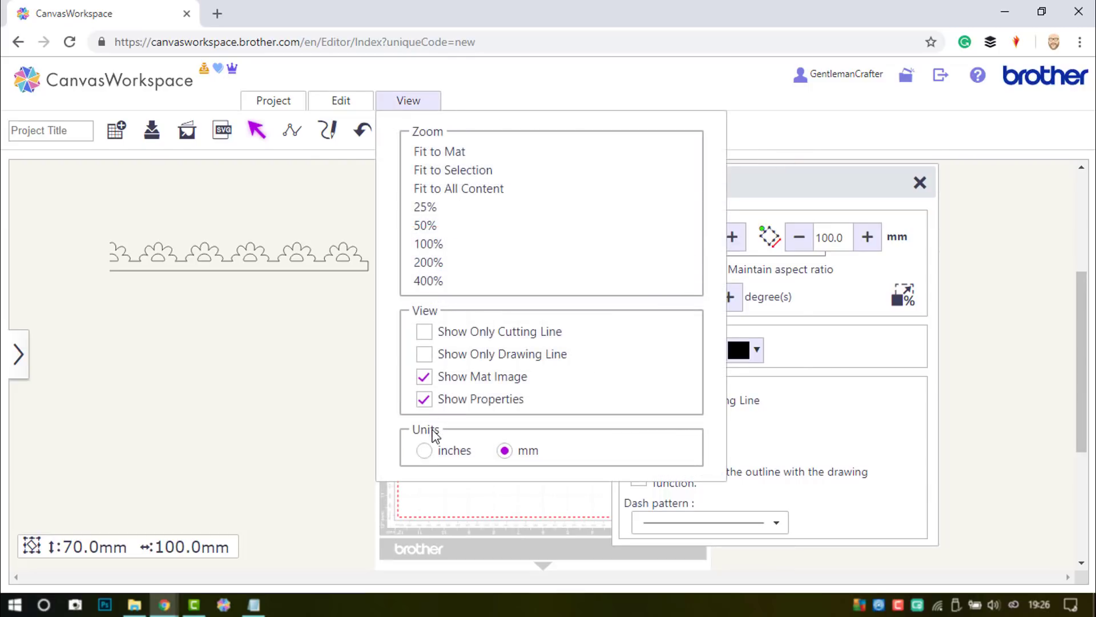
{"action": "left_click", "coordinate": [428, 451]}
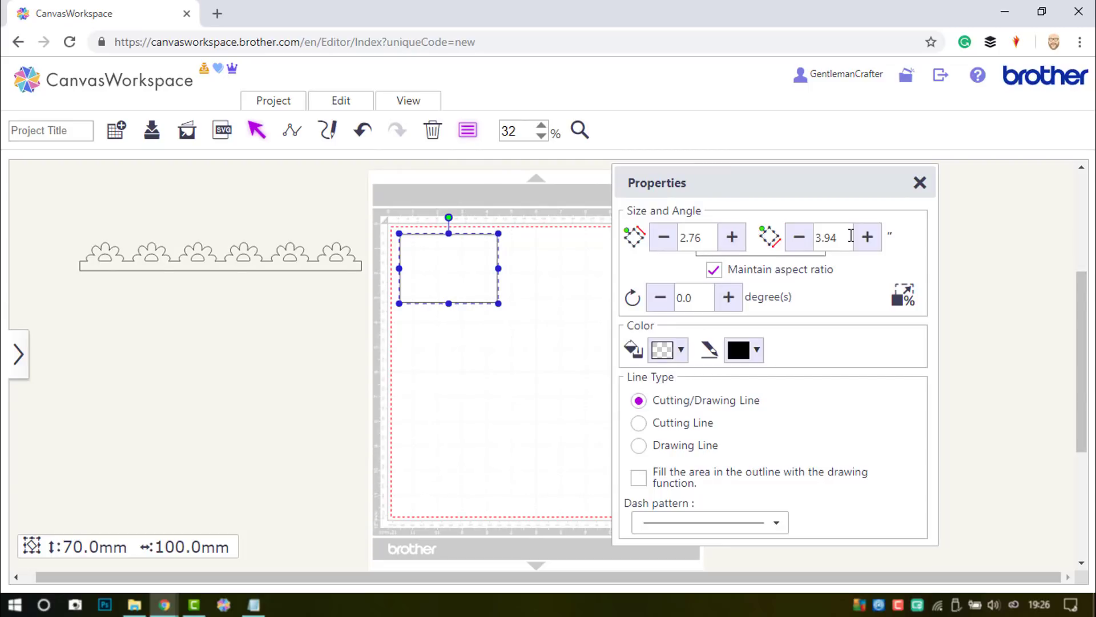
{"action": "left_click_drag", "start_coordinate": [846, 237], "coordinate": [799, 240]}
{"action": "type", "text": "5"}
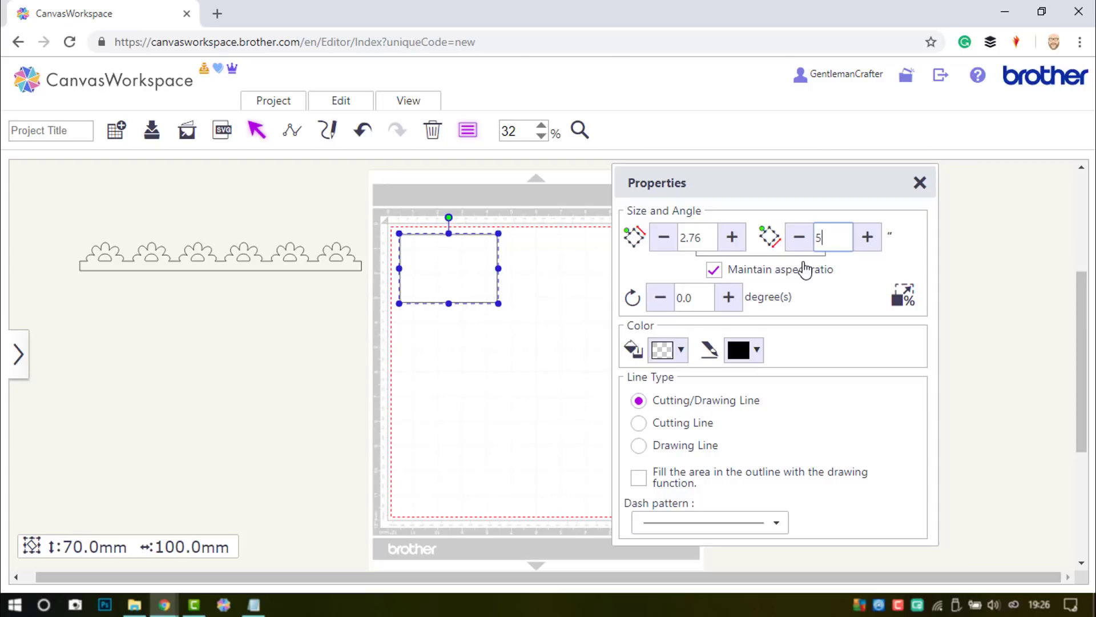
{"action": "key", "text": "Tab"}
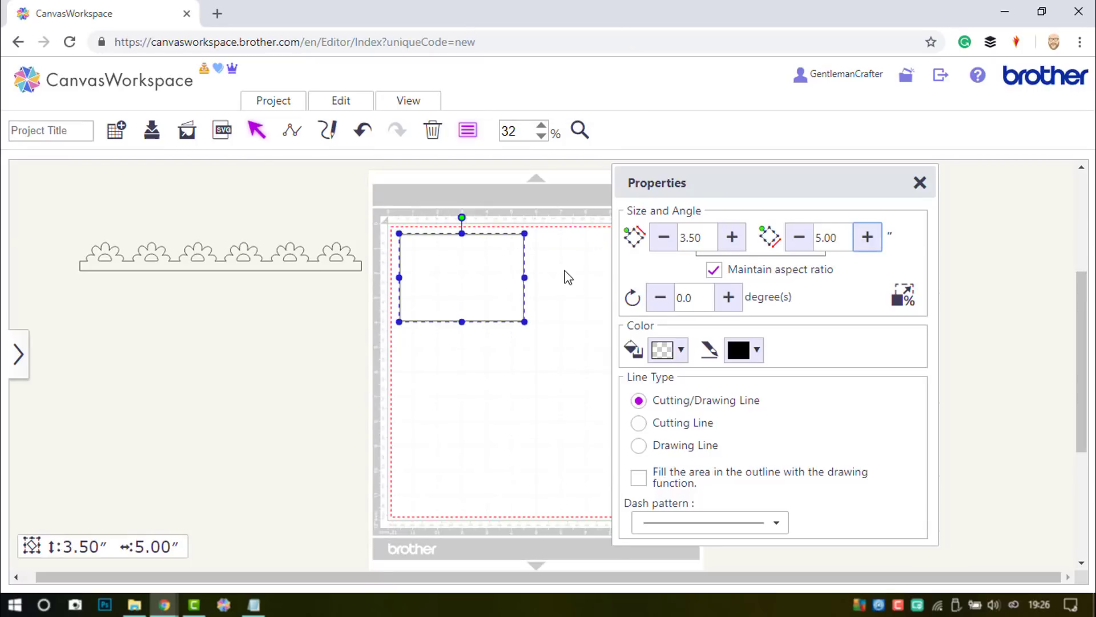
Create an inward offset of the rectangle with 0.24-inch spacing and bevel corners, and move the inner rectangle off the mat below the border
{"action": "left_click", "coordinate": [343, 103]}
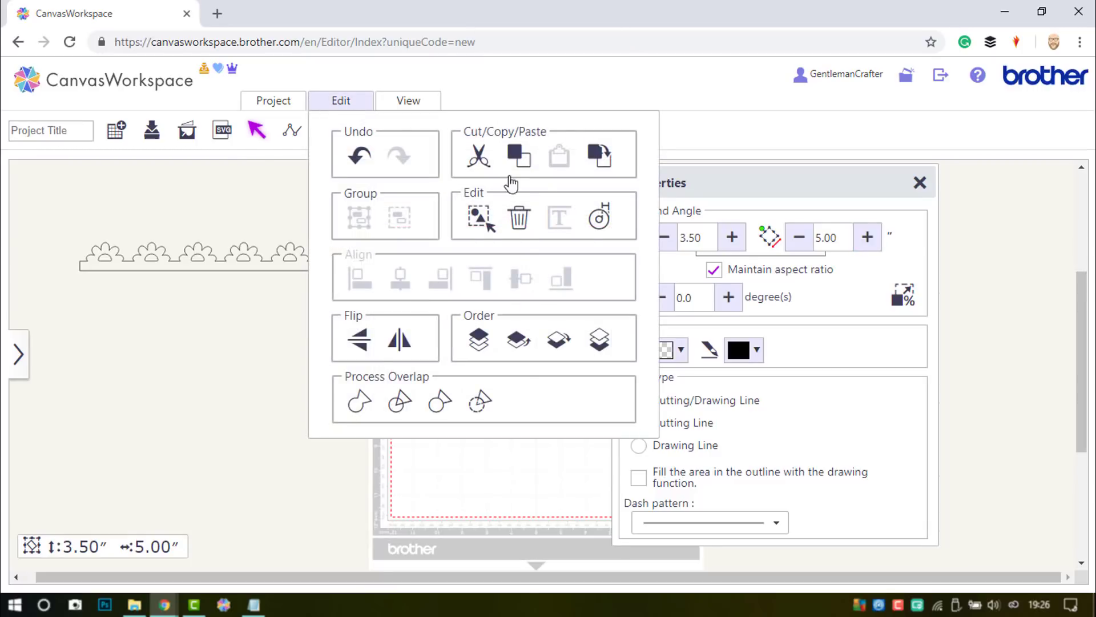
{"action": "left_click", "coordinate": [600, 228]}
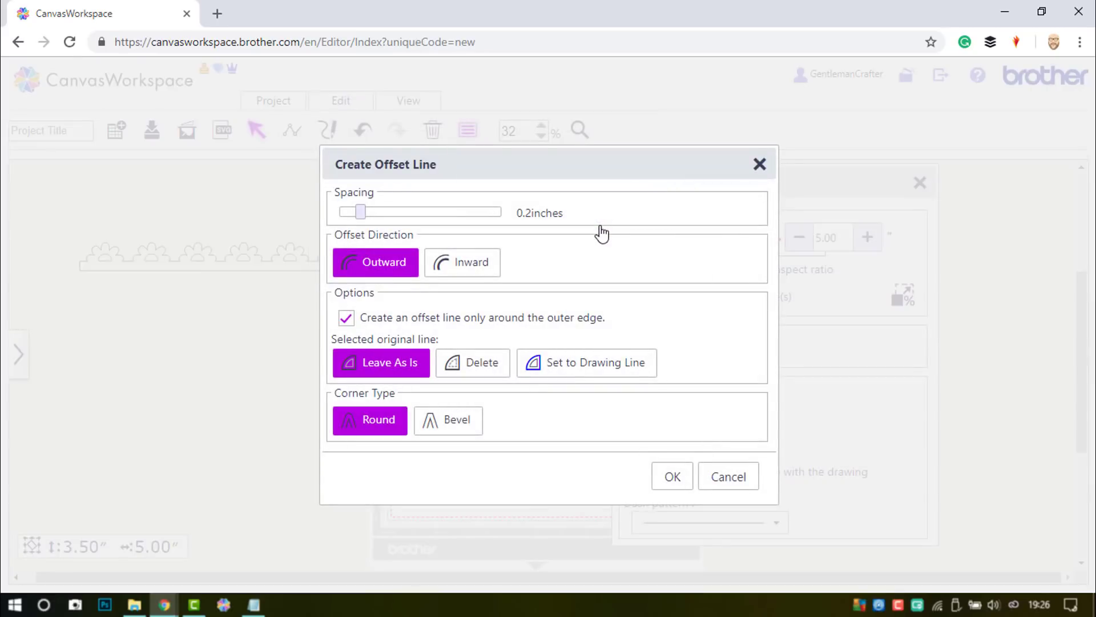
{"action": "left_click_drag", "start_coordinate": [362, 214], "coordinate": [369, 220]}
{"action": "left_click", "coordinate": [459, 264]}
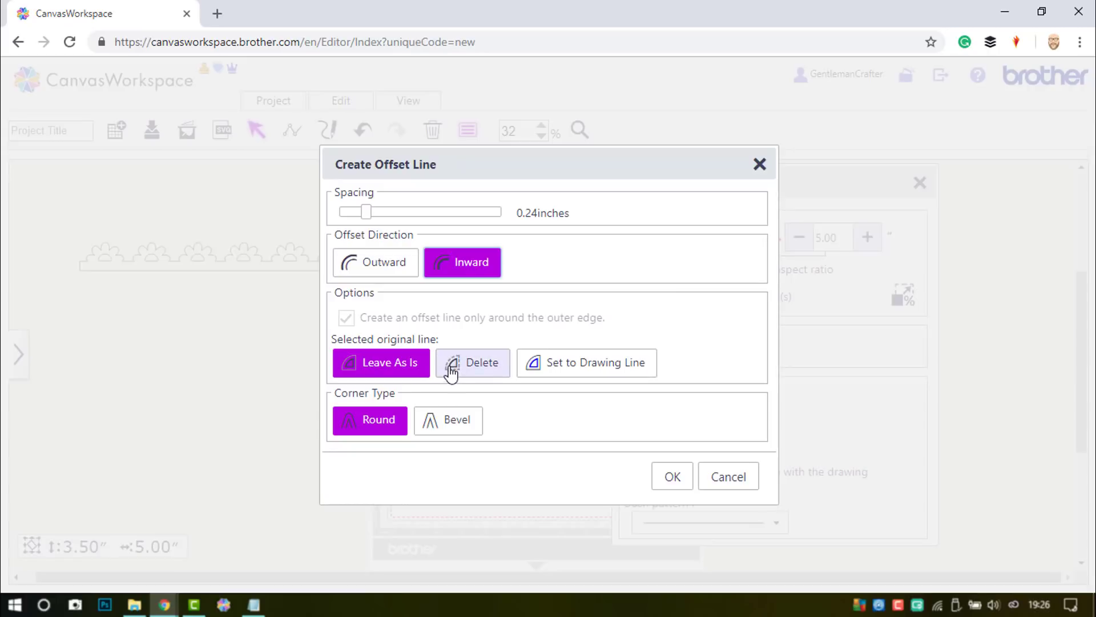
{"action": "left_click", "coordinate": [449, 427]}
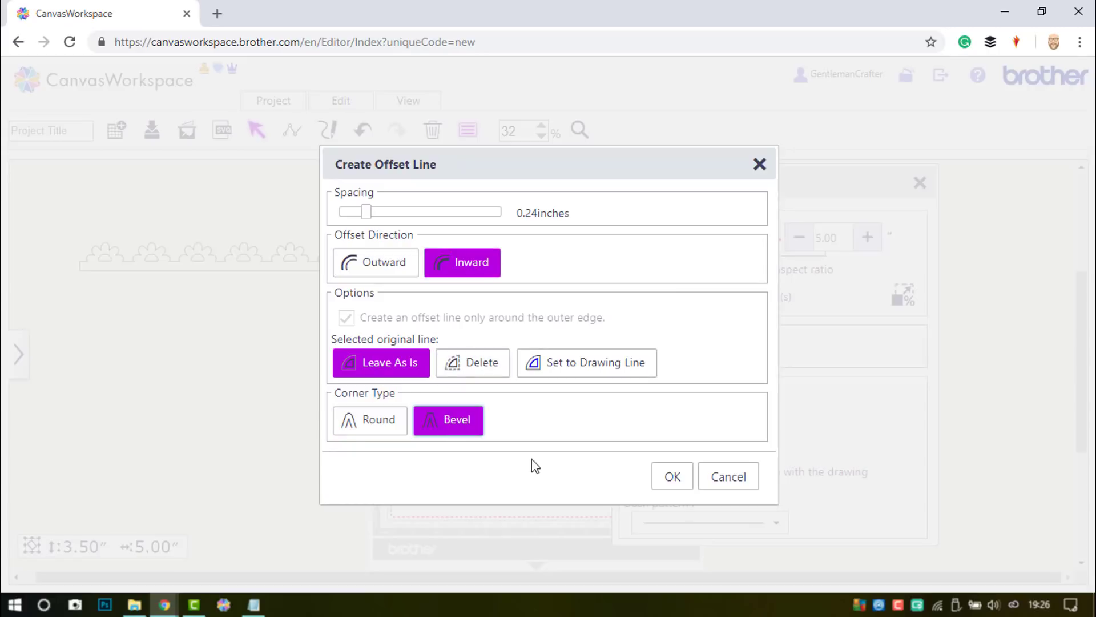
{"action": "left_click", "coordinate": [679, 477]}
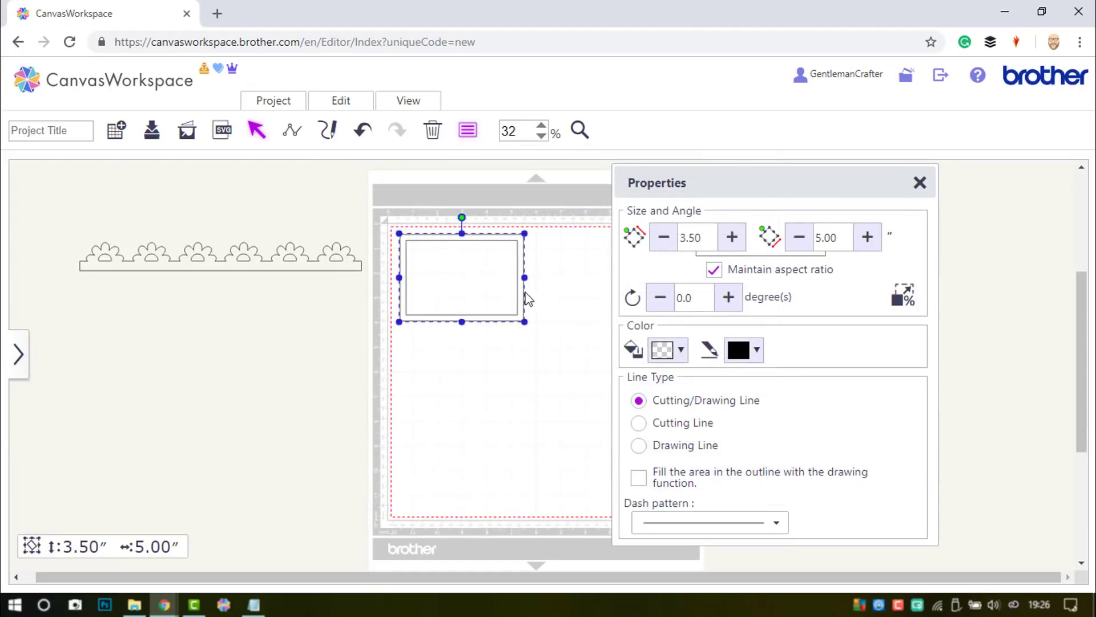
{"action": "left_click", "coordinate": [498, 269]}
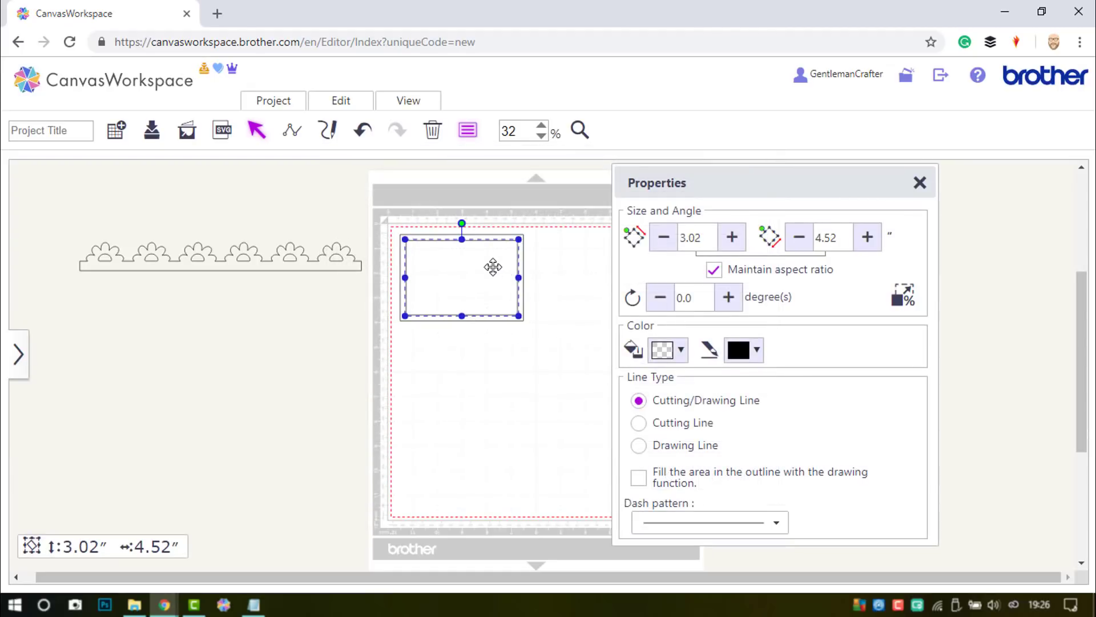
{"action": "left_click_drag", "start_coordinate": [493, 267], "coordinate": [262, 350]}
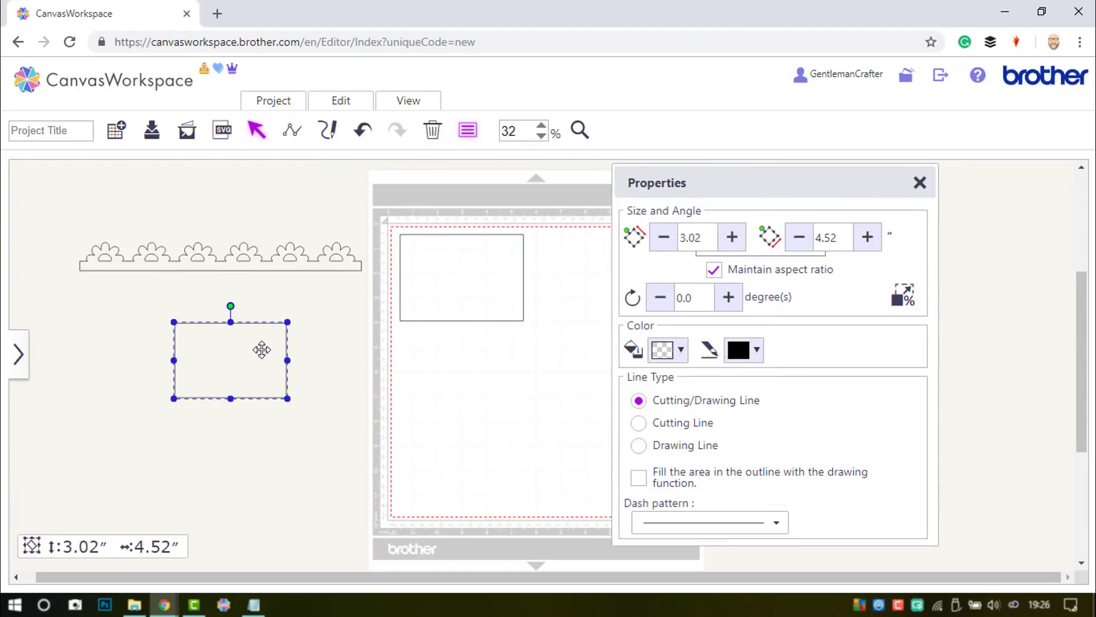
Unlock the aspect ratio of the rectangle on the mat and set its height to 7 inches
{"action": "left_click", "coordinate": [440, 281]}
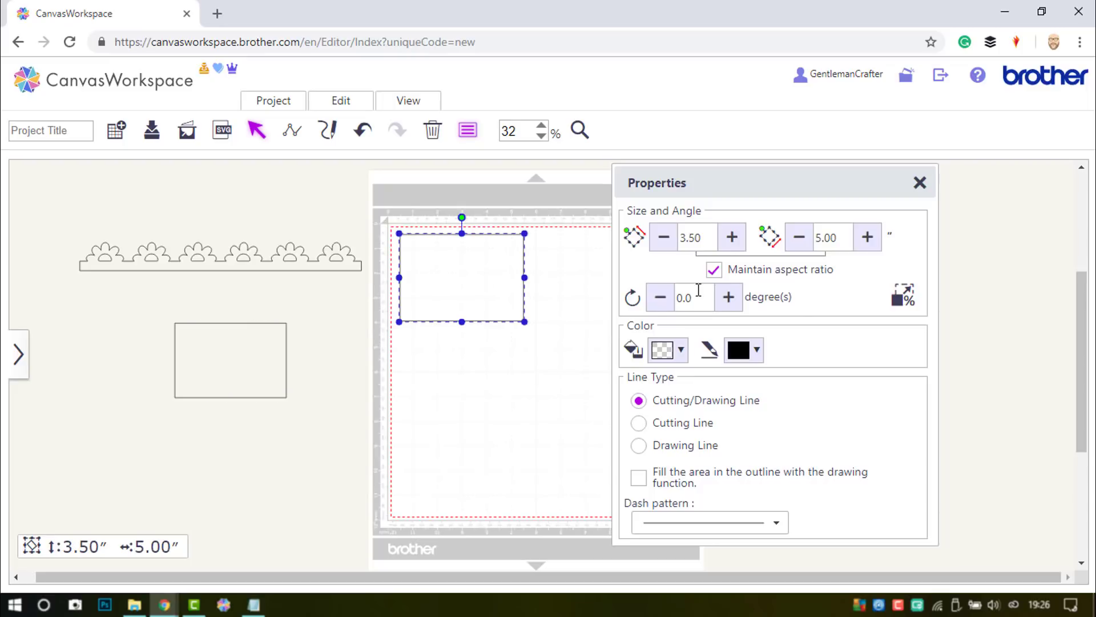
{"action": "left_click", "coordinate": [714, 271]}
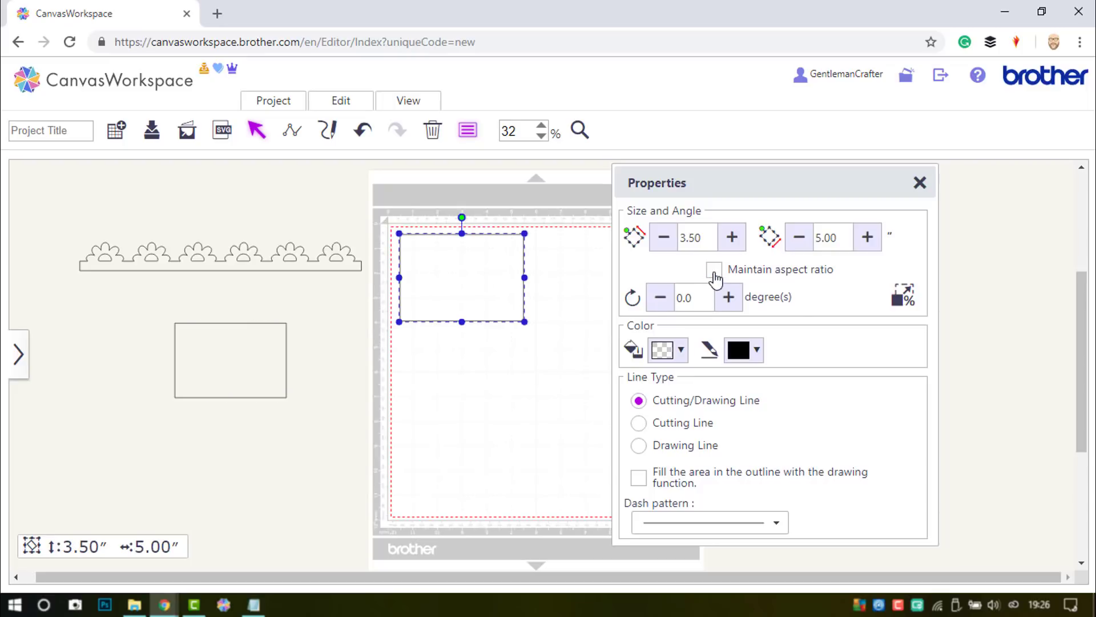
{"action": "double_click", "coordinate": [697, 239]}
{"action": "type", "text": "7"}
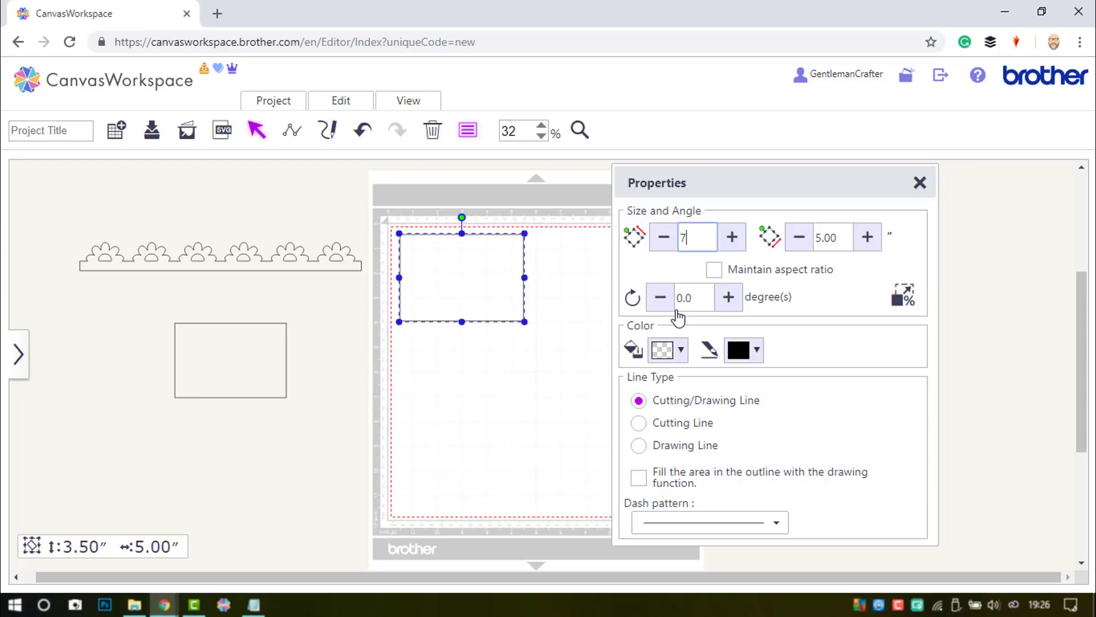
{"action": "key", "text": "Return"}
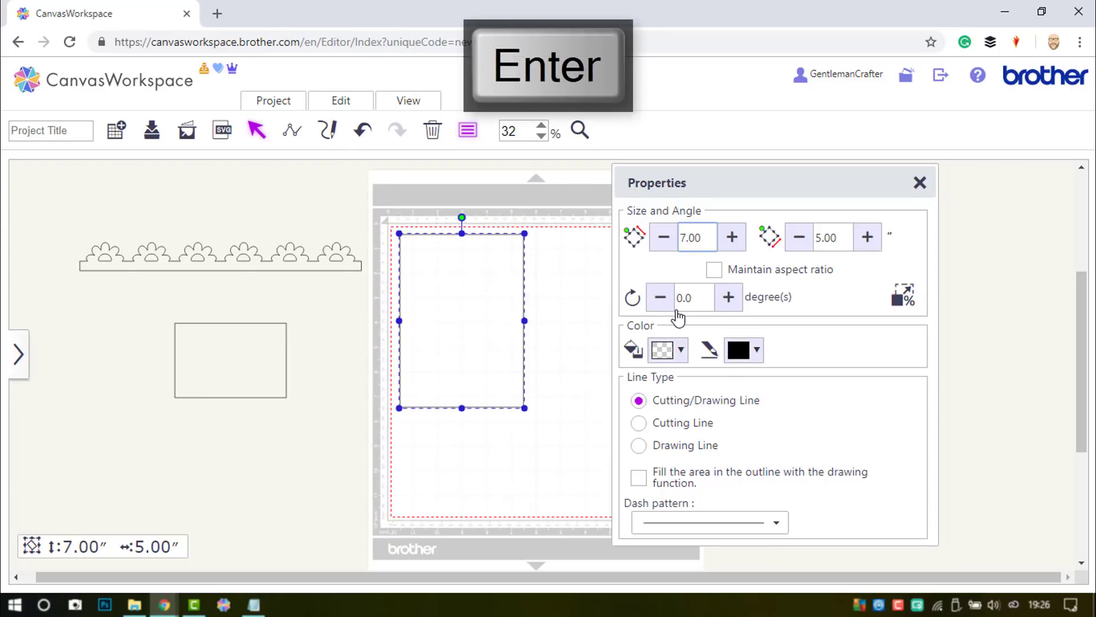
{"action": "left_click", "coordinate": [573, 284]}
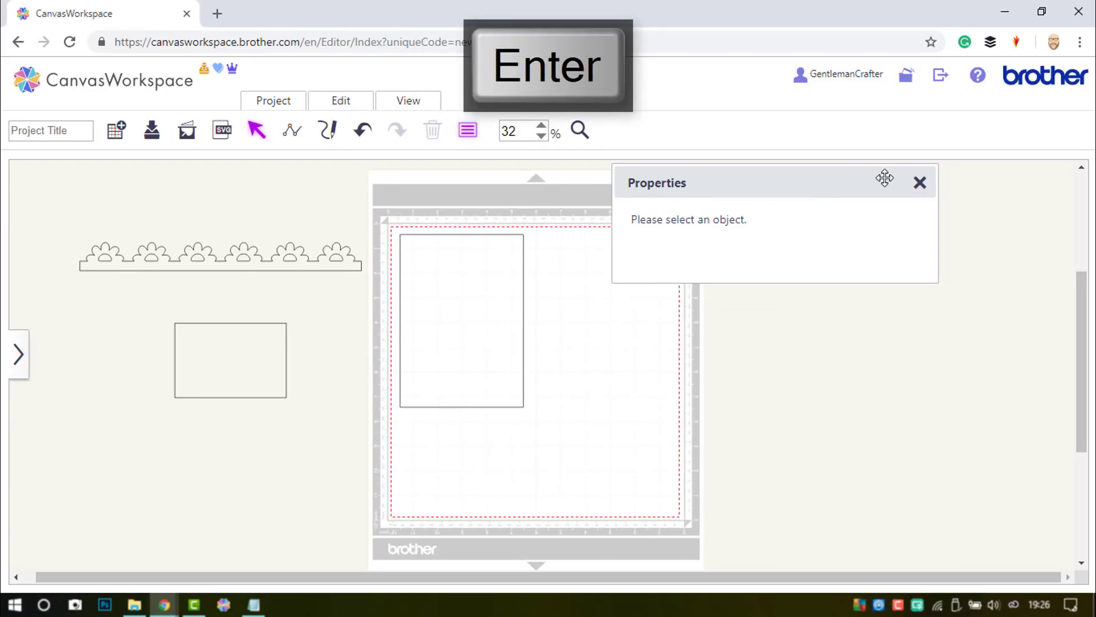
Draw a horizontal line about 4.53 inches long just below the rectangle and give it the short-dash pattern with the widest gaps
{"action": "left_click_drag", "start_coordinate": [890, 185], "coordinate": [1002, 186]}
{"action": "left_click", "coordinate": [295, 133]}
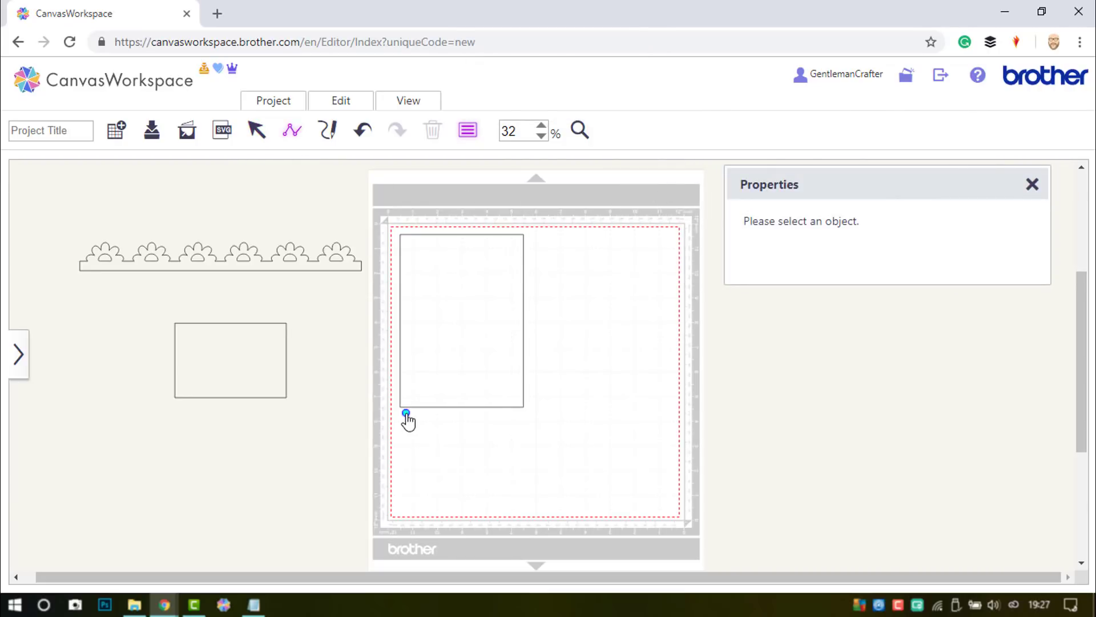
{"action": "double_click", "coordinate": [519, 414]}
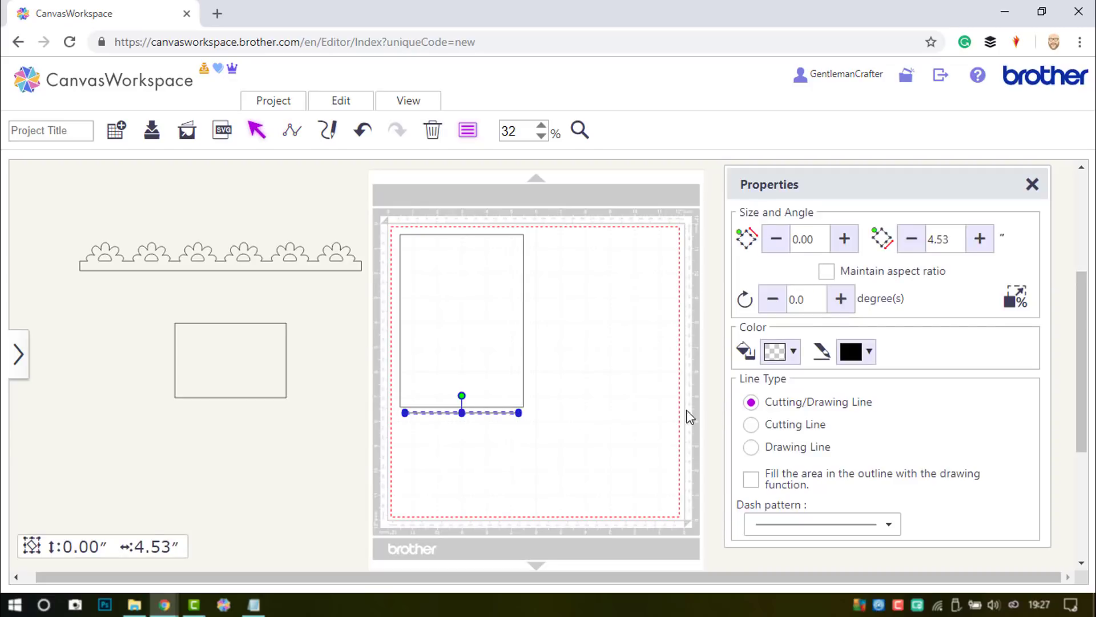
{"action": "left_click", "coordinate": [856, 528]}
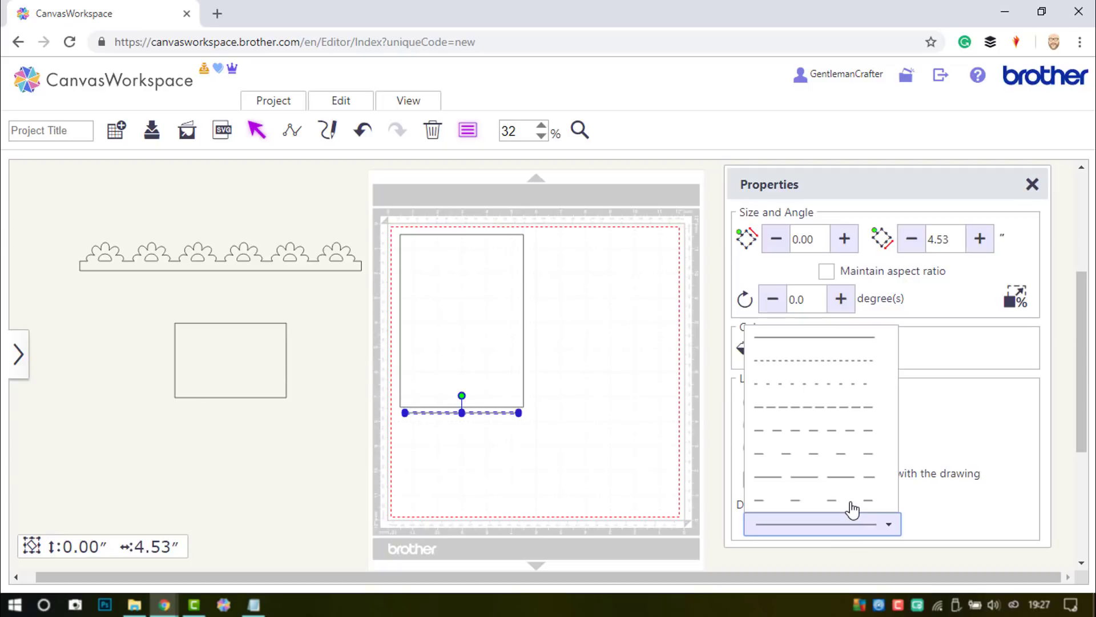
{"action": "left_click", "coordinate": [852, 502]}
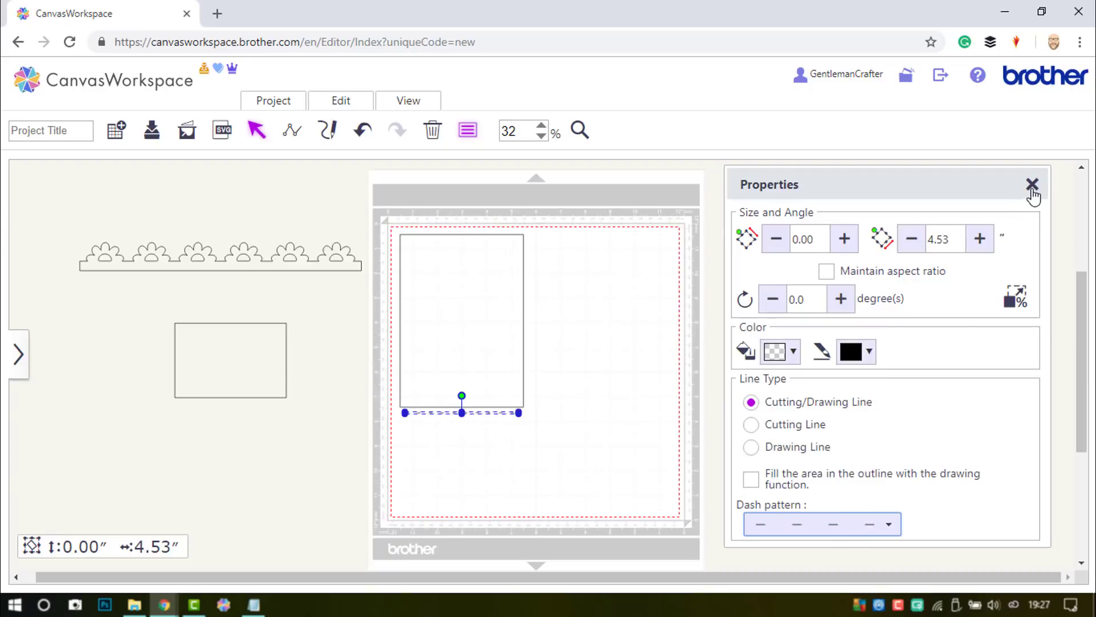
{"action": "left_click", "coordinate": [1032, 185]}
Center the dashed line and the large rectangle on each other both horizontally and vertically
{"action": "left_click_drag", "start_coordinate": [562, 480], "coordinate": [415, 317]}
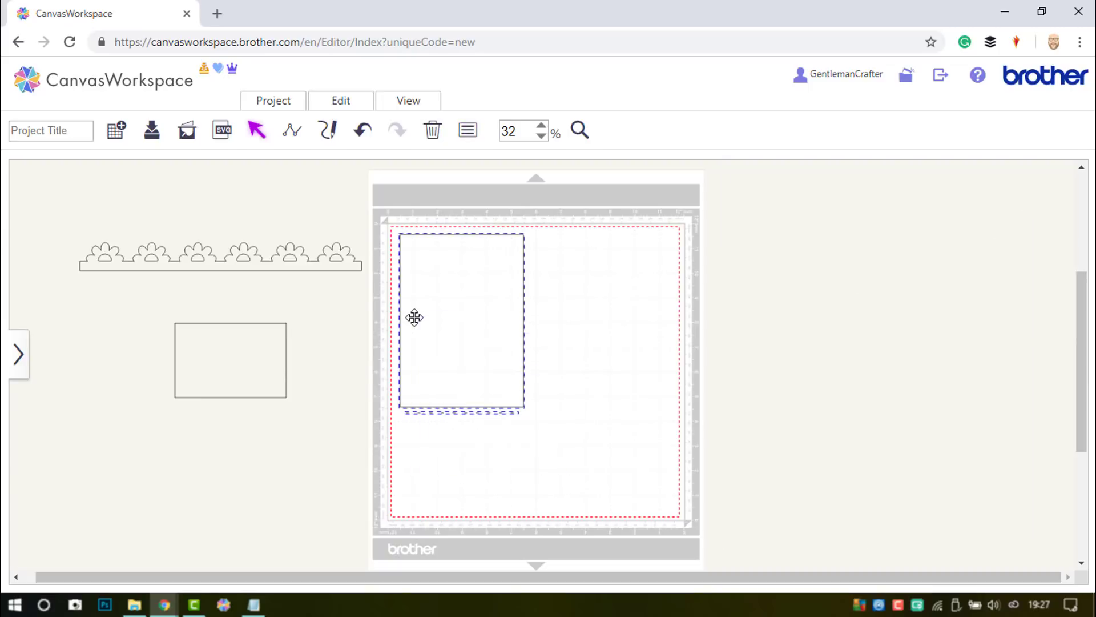
{"action": "left_click", "coordinate": [338, 102]}
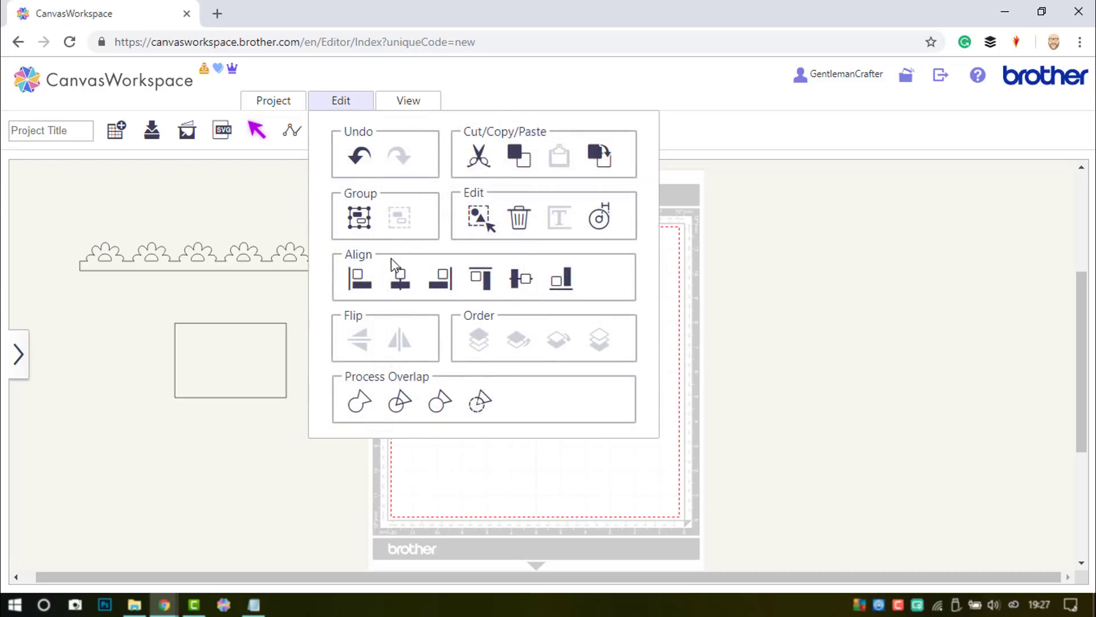
{"action": "left_click", "coordinate": [401, 285]}
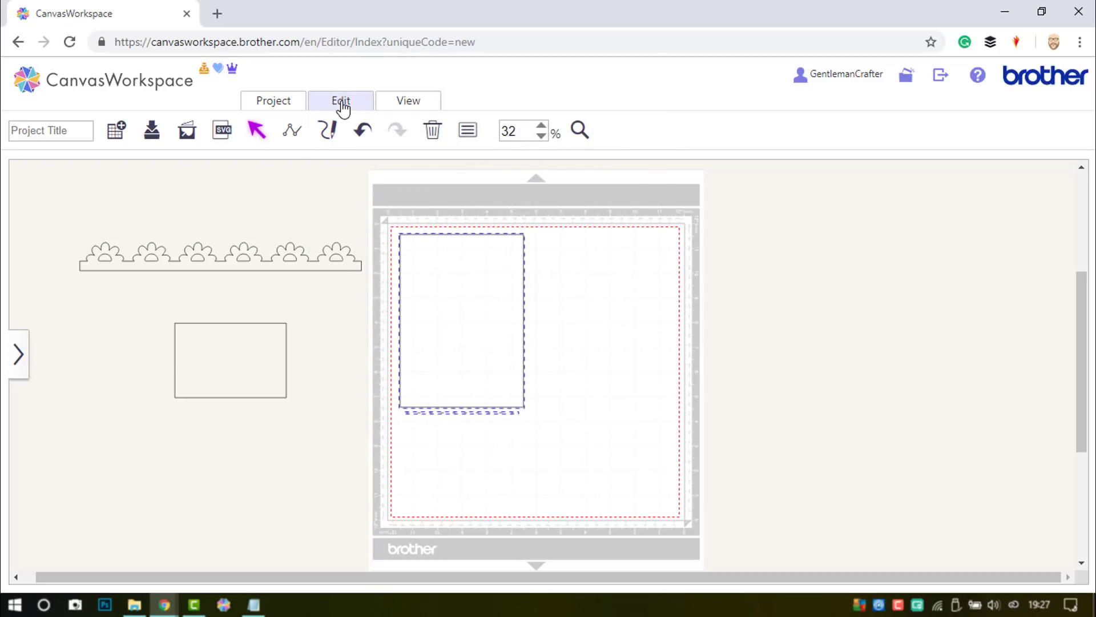
{"action": "left_click", "coordinate": [342, 106]}
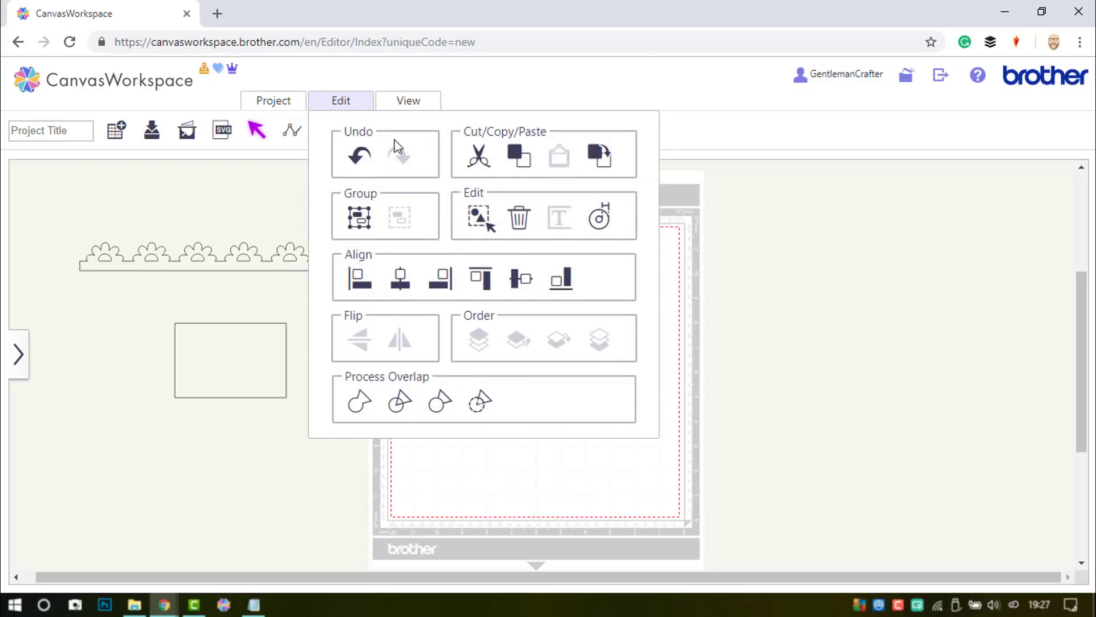
{"action": "left_click", "coordinate": [525, 285]}
Group the large rectangle with its dashed fold line and move the group off the mat to its right
{"action": "key", "text": "ctrl+g"}
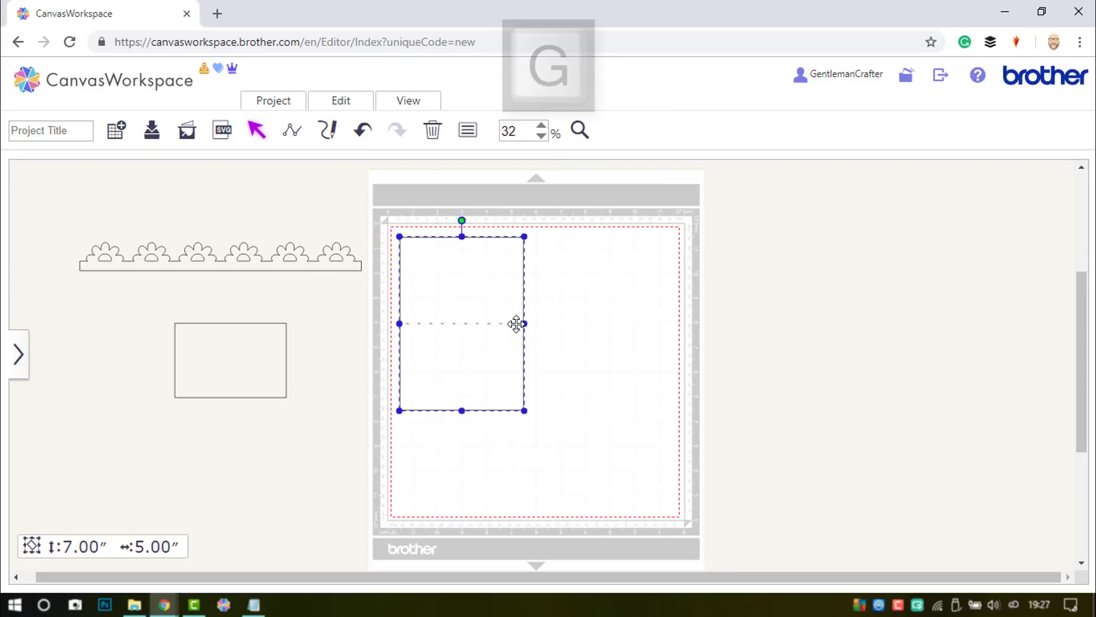
{"action": "left_click_drag", "start_coordinate": [483, 304], "coordinate": [808, 257]}
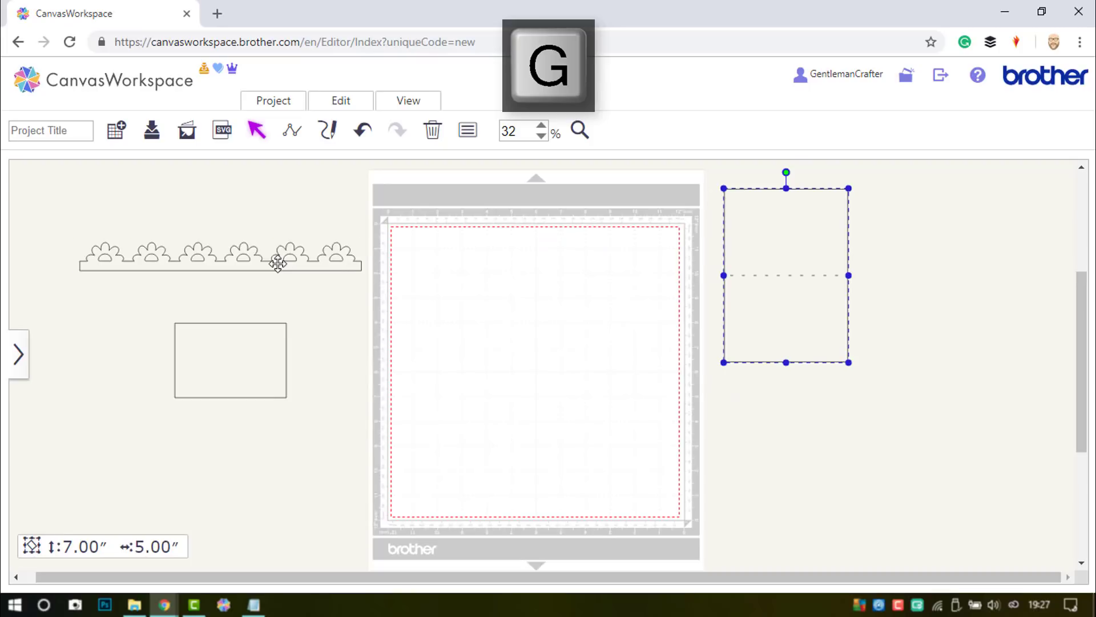
Move the flower border and the small rectangle onto the mat and rotate the border 180 degrees so its flowers point down
{"action": "left_click_drag", "start_coordinate": [278, 263], "coordinate": [589, 265]}
{"action": "left_click_drag", "start_coordinate": [245, 350], "coordinate": [543, 320]}
{"action": "left_click", "coordinate": [543, 267]}
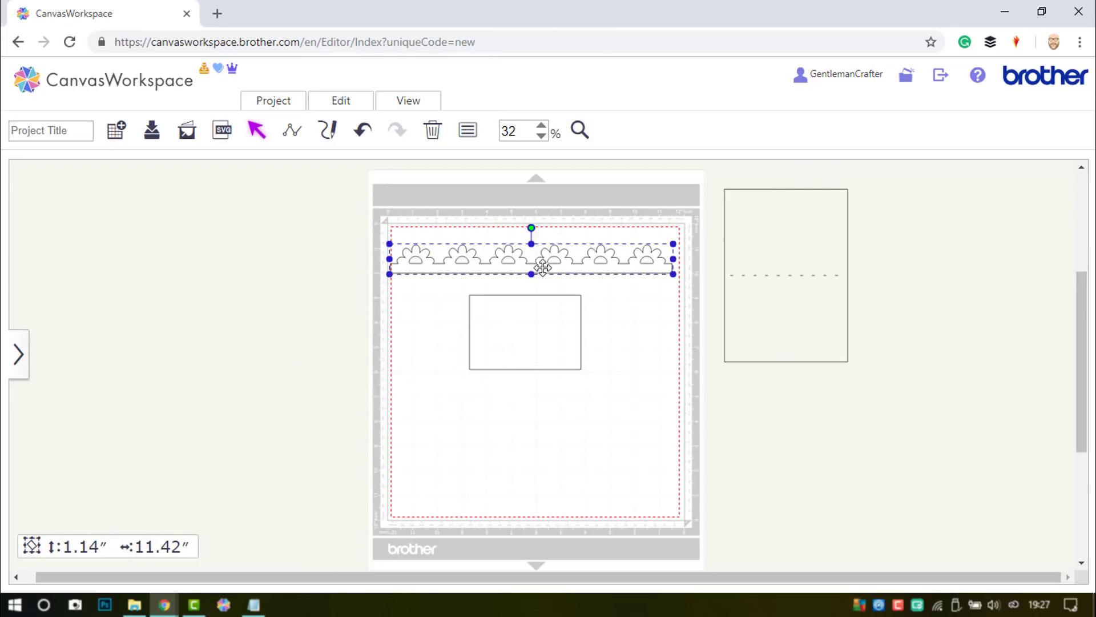
{"action": "left_click_drag", "start_coordinate": [530, 226], "coordinate": [522, 337]}
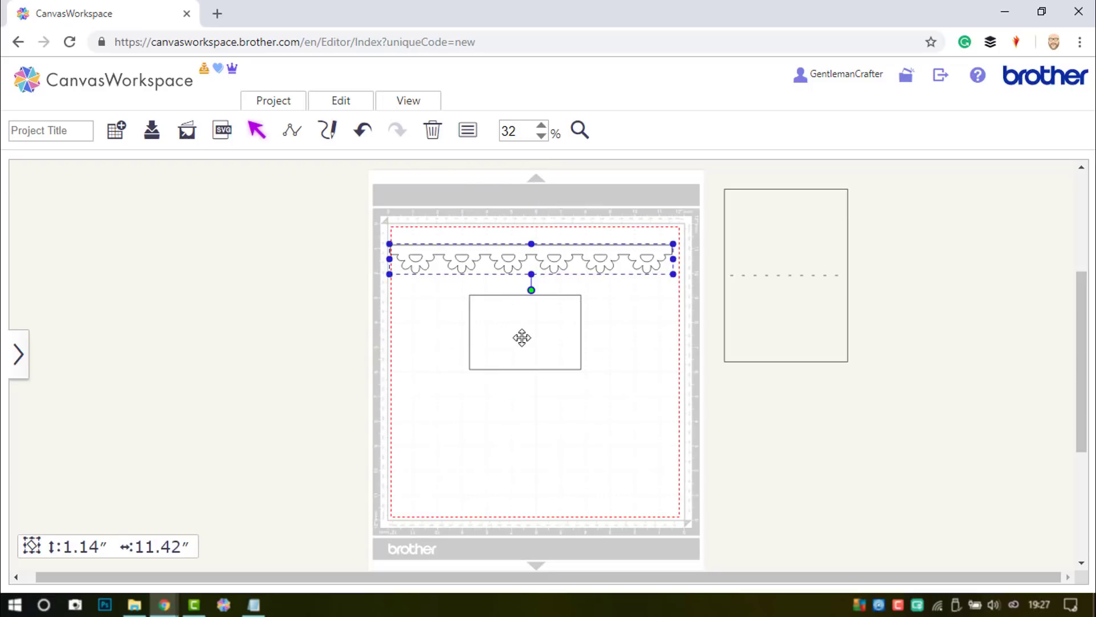
Place the flower border directly beneath the small rectangle and scale it down to about 7.97 inches wide
{"action": "left_click", "coordinate": [546, 338], "text": "shift"}
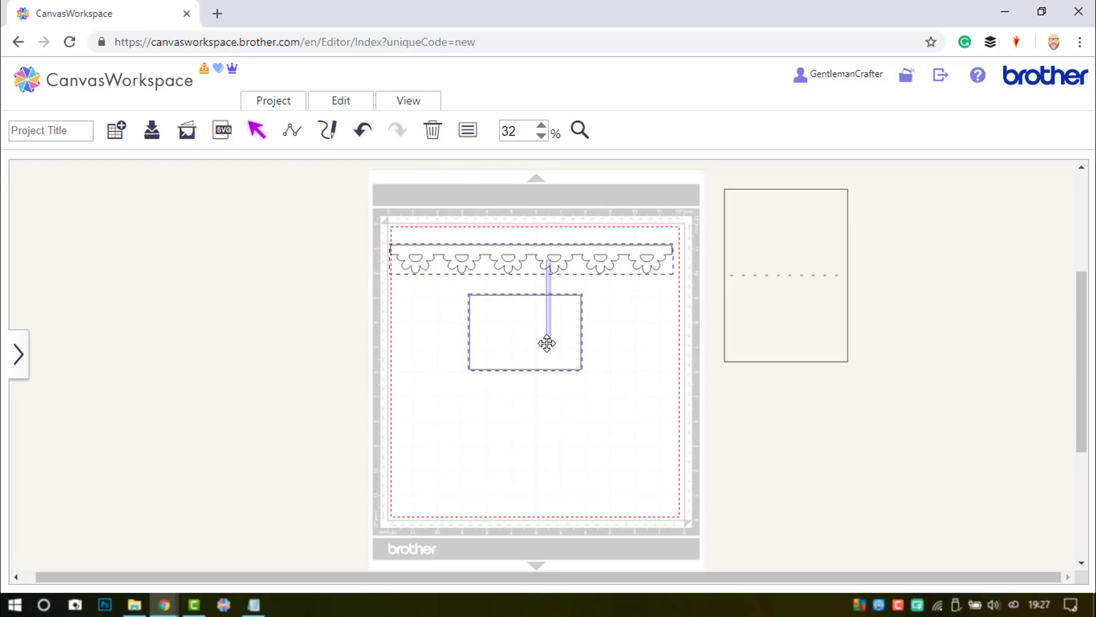
{"action": "left_click_drag", "start_coordinate": [582, 252], "coordinate": [575, 382]}
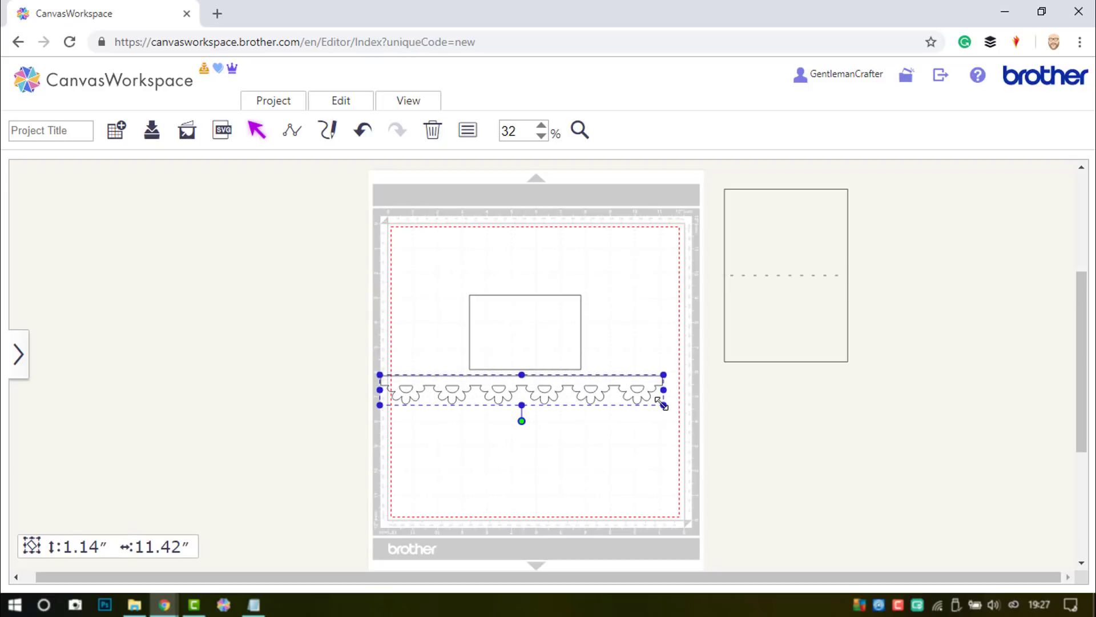
{"action": "left_click_drag", "start_coordinate": [662, 404], "coordinate": [579, 387]}
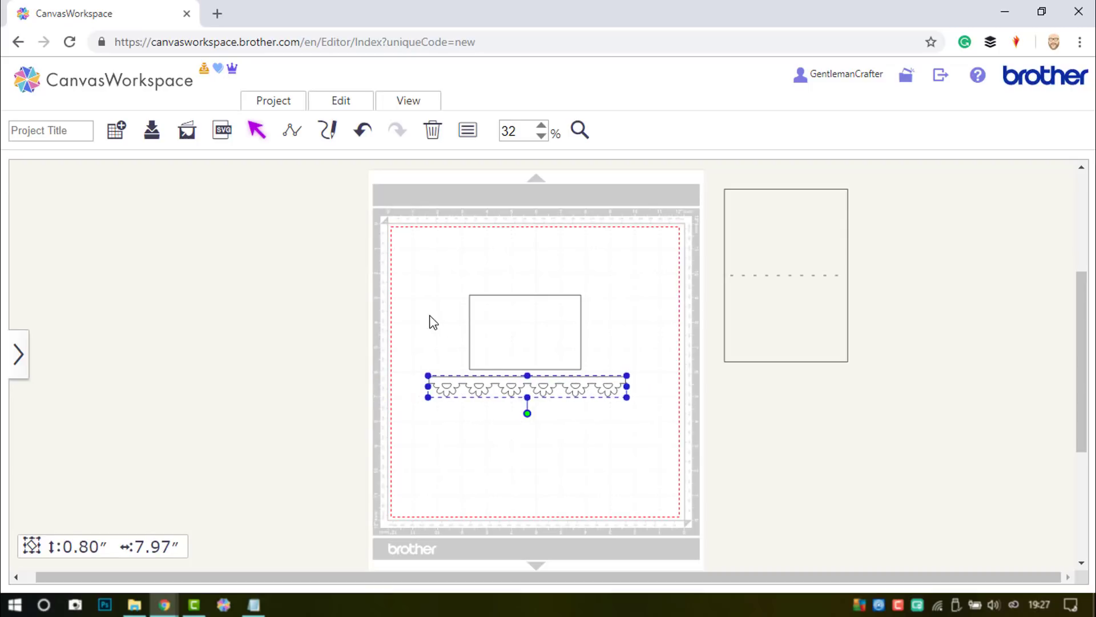
Center the small rectangle and the flower border on each other horizontally
{"action": "left_click_drag", "start_coordinate": [430, 316], "coordinate": [526, 401]}
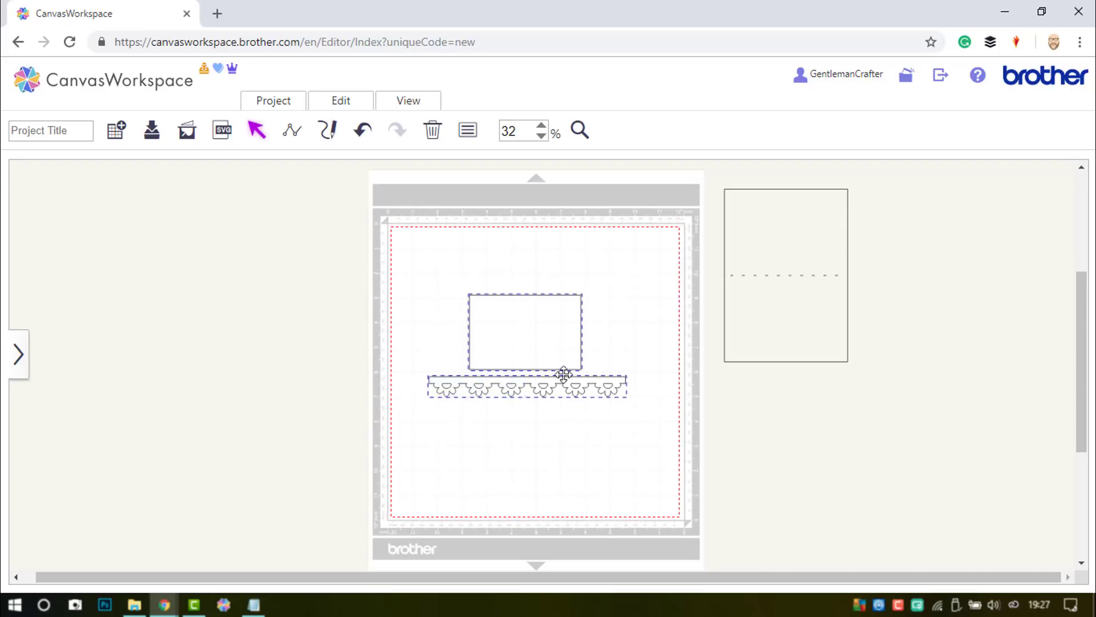
{"action": "left_click", "coordinate": [341, 100]}
{"action": "left_click", "coordinate": [400, 278]}
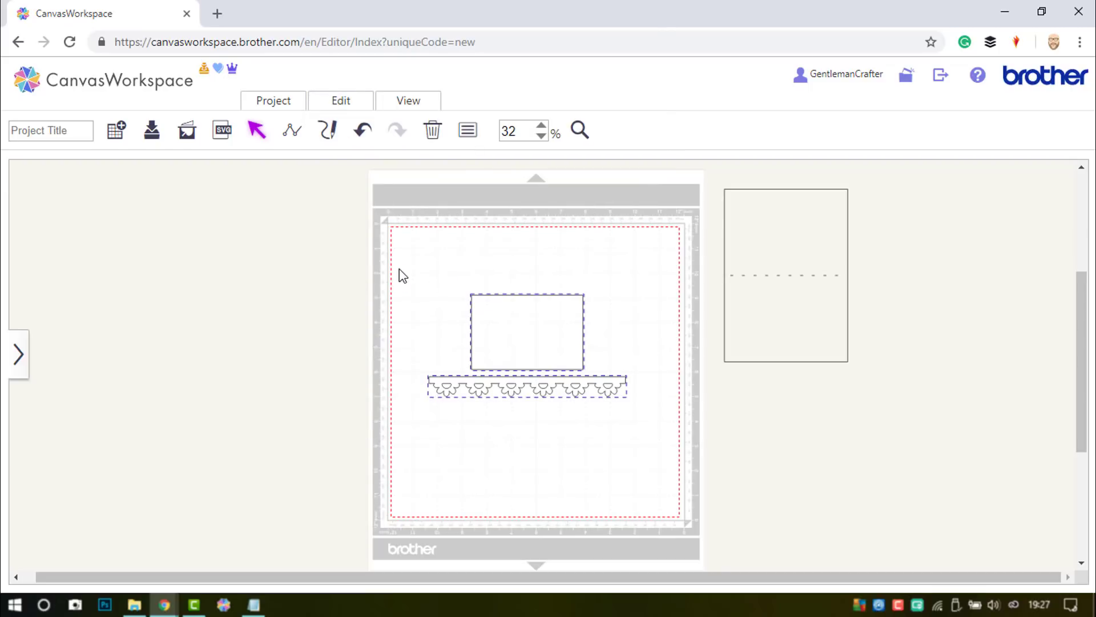
Shrink the flower border from both sides to about 7.41 inches wide
{"action": "left_click", "coordinate": [407, 102]}
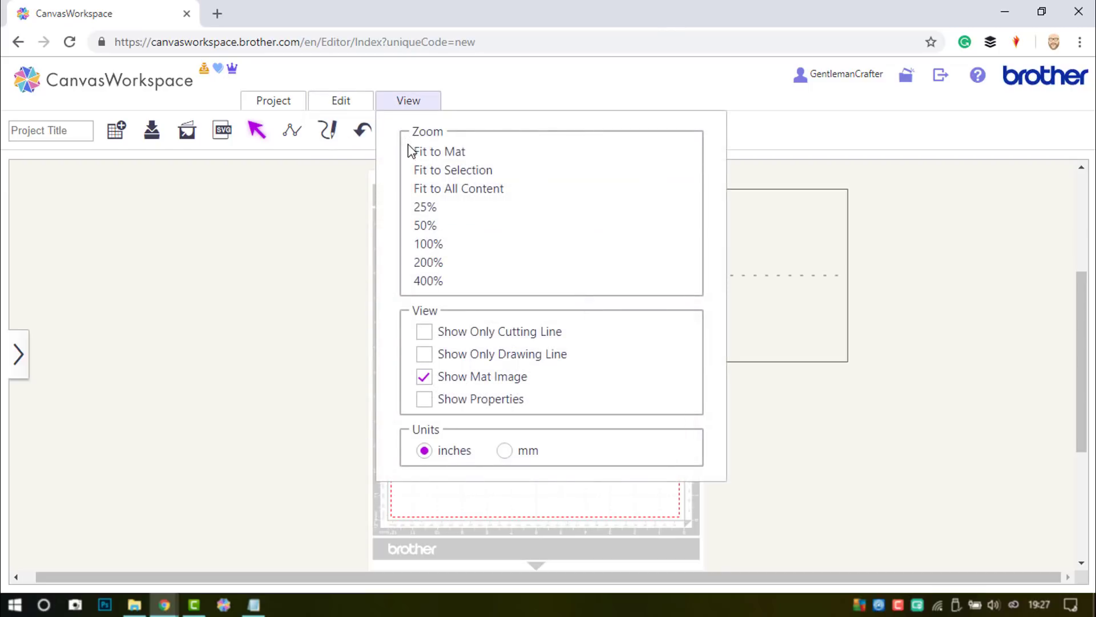
{"action": "left_click", "coordinate": [420, 178]}
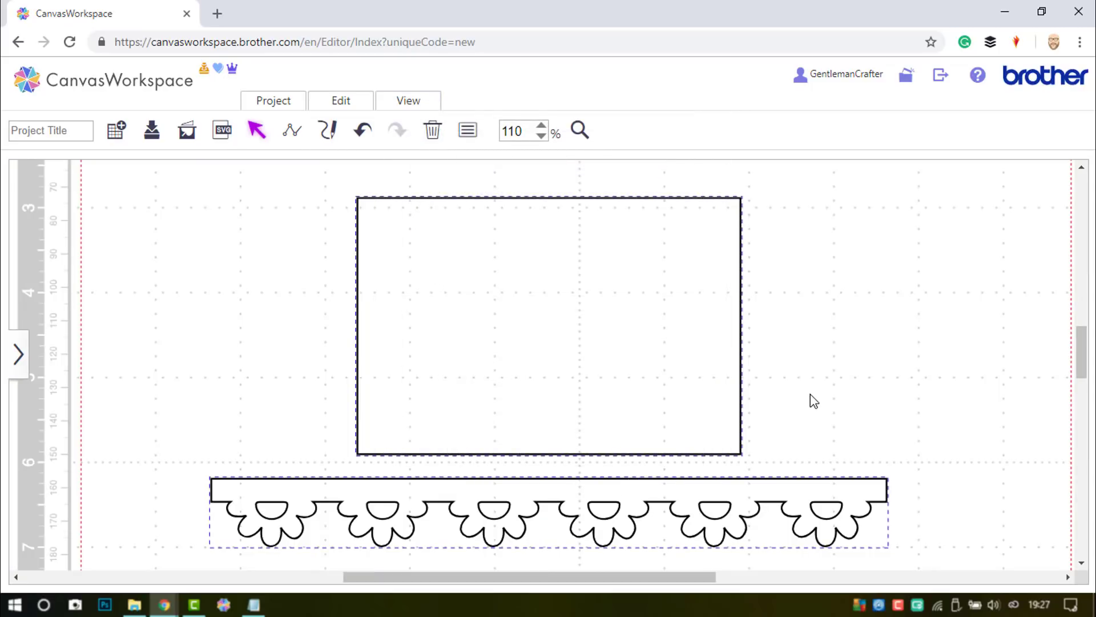
{"action": "left_click", "coordinate": [462, 488]}
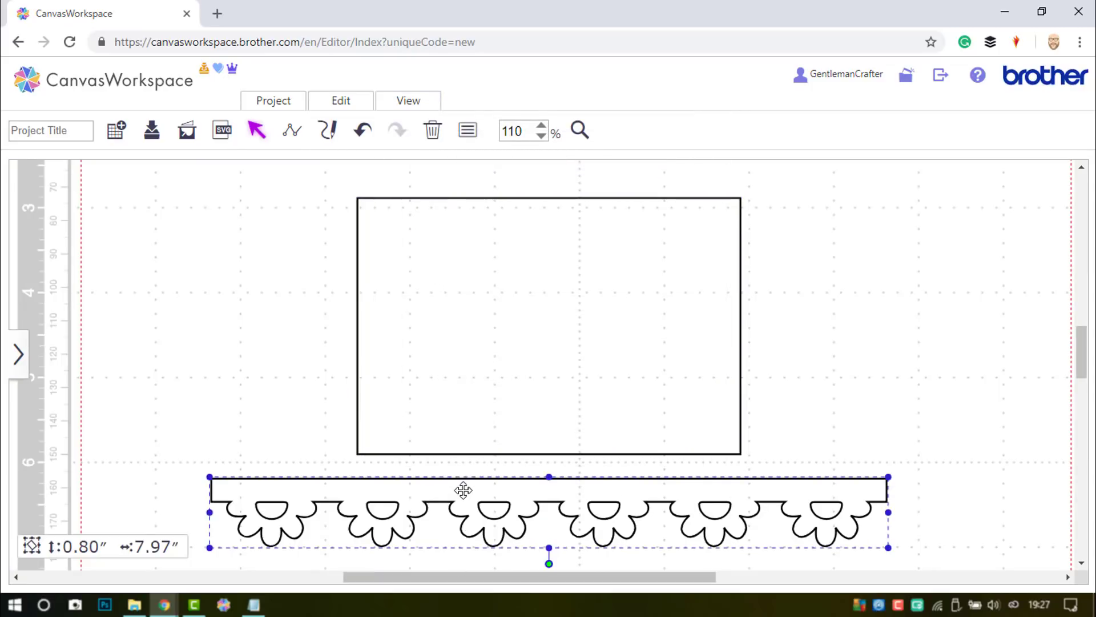
{"action": "left_click_drag", "start_coordinate": [208, 549], "coordinate": [231, 543]}
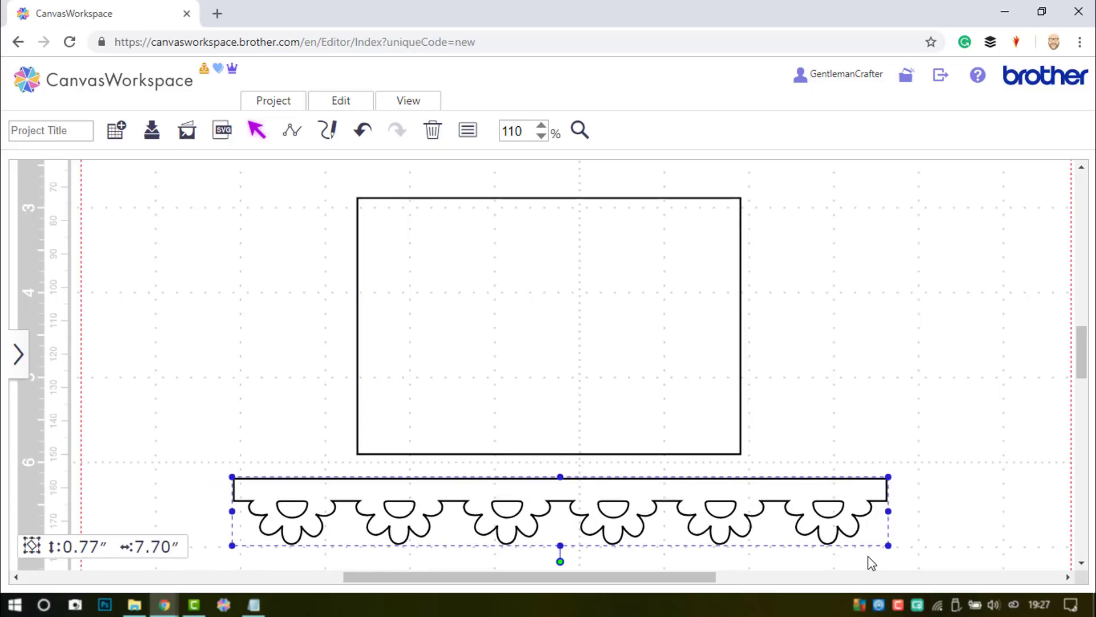
{"action": "left_click_drag", "start_coordinate": [888, 545], "coordinate": [865, 542]}
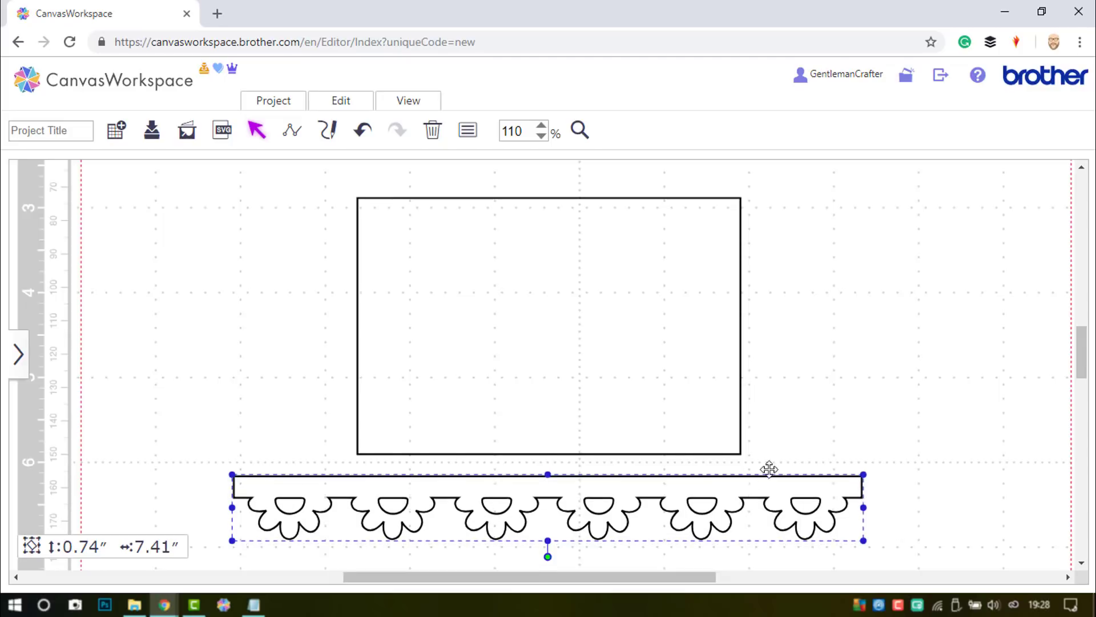
Move the flower border over the lower part of the rectangle and scale it to about 7.12 inches wide so four flowers fit within it
{"action": "left_click_drag", "start_coordinate": [769, 483], "coordinate": [763, 409]}
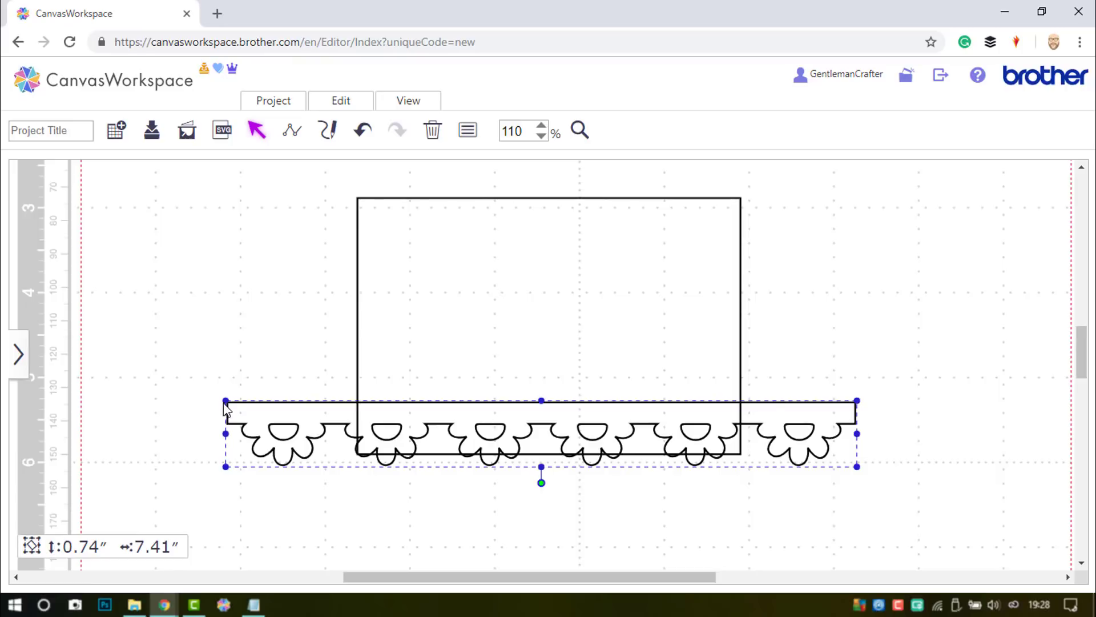
{"action": "left_click_drag", "start_coordinate": [226, 401], "coordinate": [243, 403]}
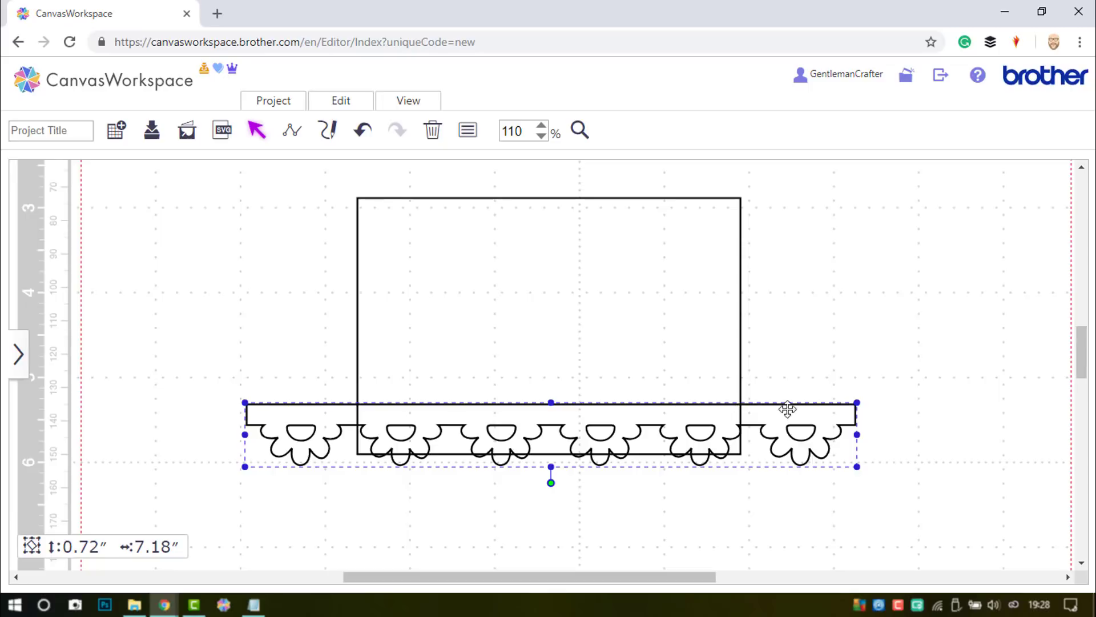
{"action": "left_click_drag", "start_coordinate": [856, 404], "coordinate": [850, 404]}
Center the rectangle and the flower border horizontally and align their bottom edges
{"action": "left_click_drag", "start_coordinate": [314, 343], "coordinate": [460, 474]}
{"action": "left_click", "coordinate": [336, 102]}
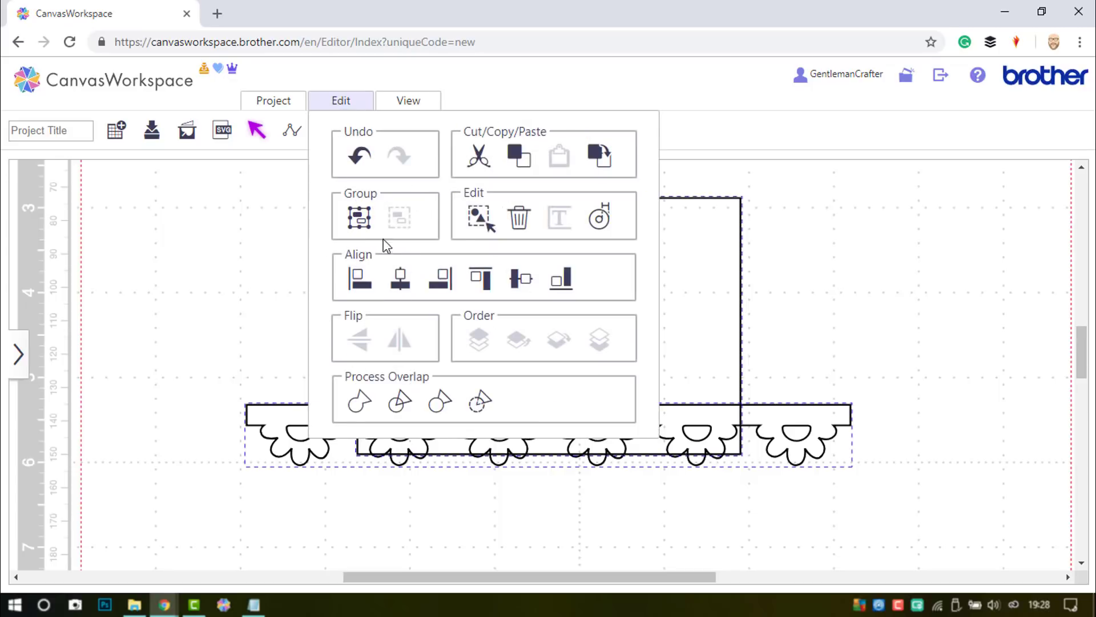
{"action": "left_click", "coordinate": [400, 278]}
{"action": "left_click", "coordinate": [341, 103]}
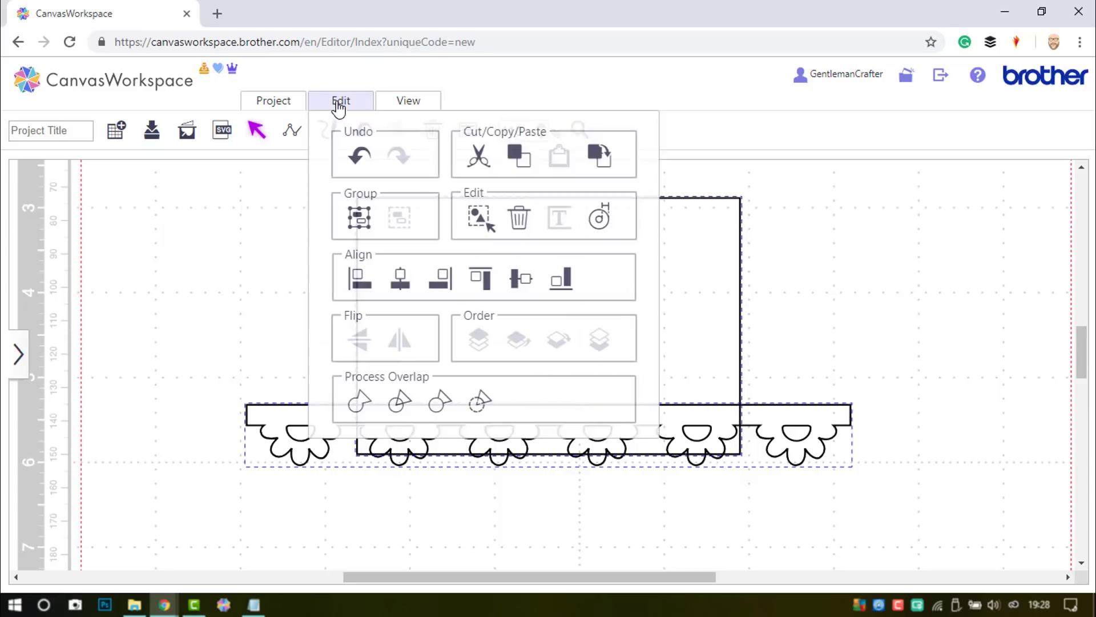
{"action": "left_click", "coordinate": [562, 283]}
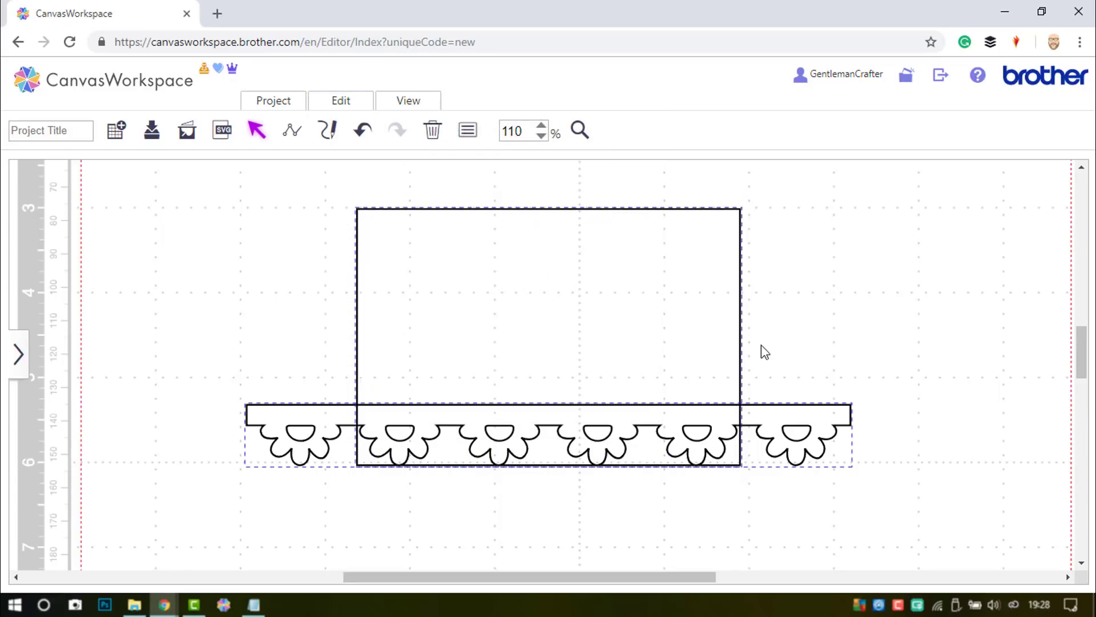
Nudge the flower border down slightly so its petals just pass the rectangle's bottom edge
{"action": "left_click", "coordinate": [789, 355]}
{"action": "left_click", "coordinate": [802, 448]}
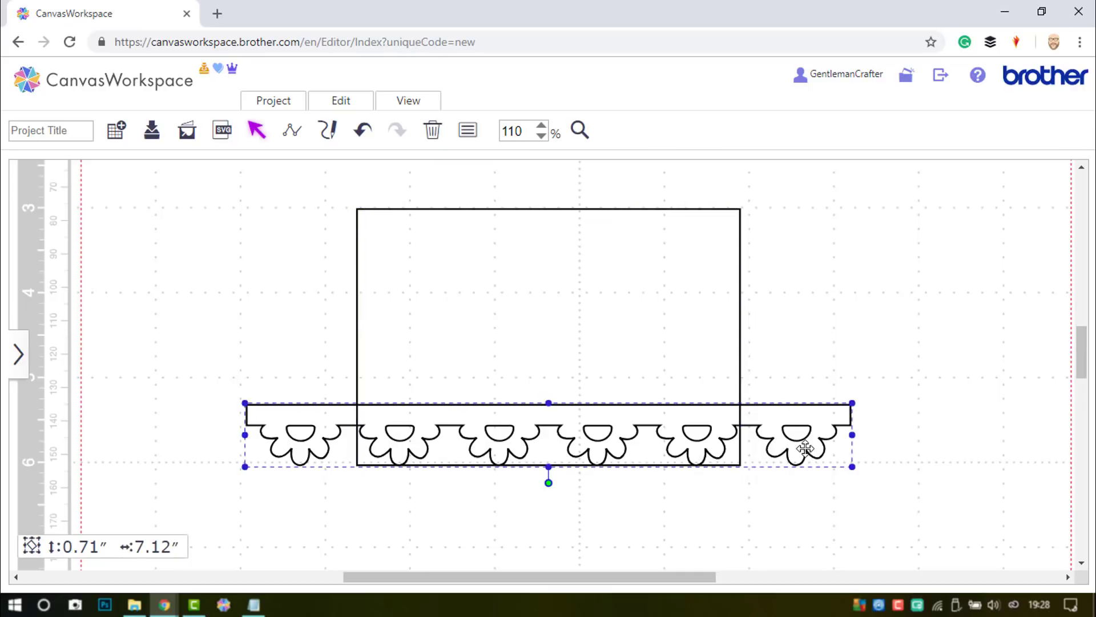
{"action": "key", "text": "Down"}
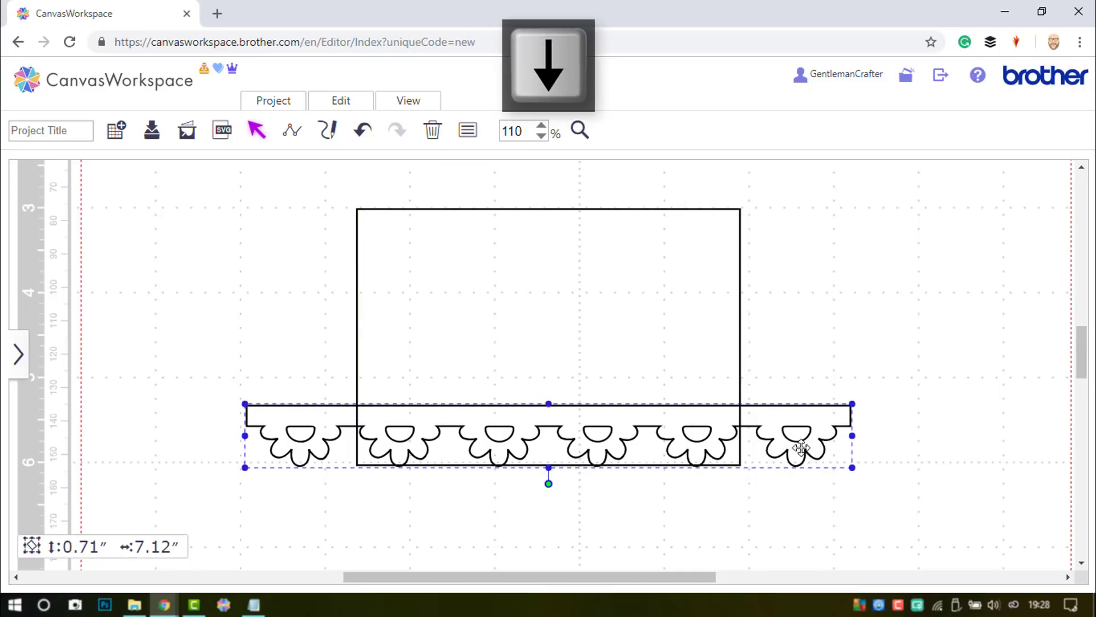
Divide the overlapping rectangle and flower border into separate pieces
{"action": "left_click_drag", "start_coordinate": [262, 341], "coordinate": [494, 507]}
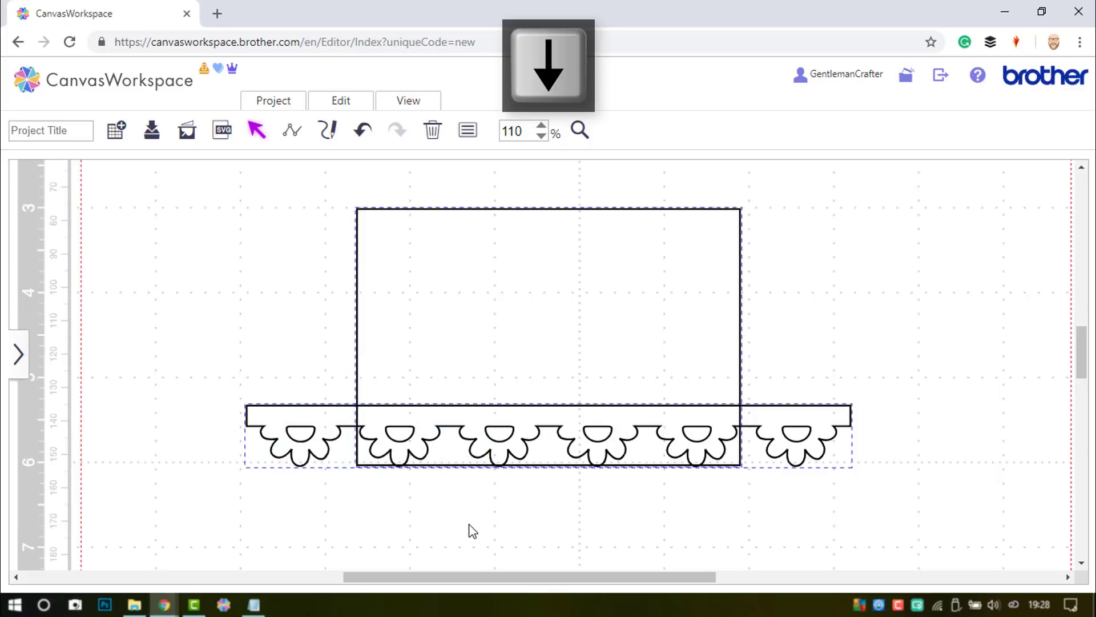
{"action": "left_click", "coordinate": [350, 105]}
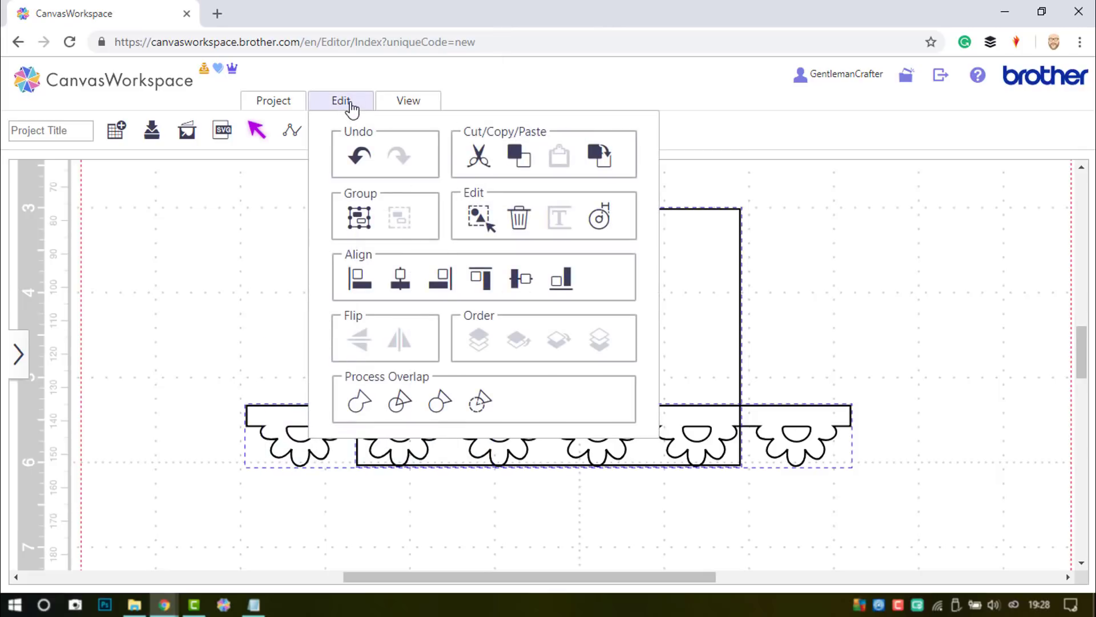
{"action": "left_click", "coordinate": [404, 403]}
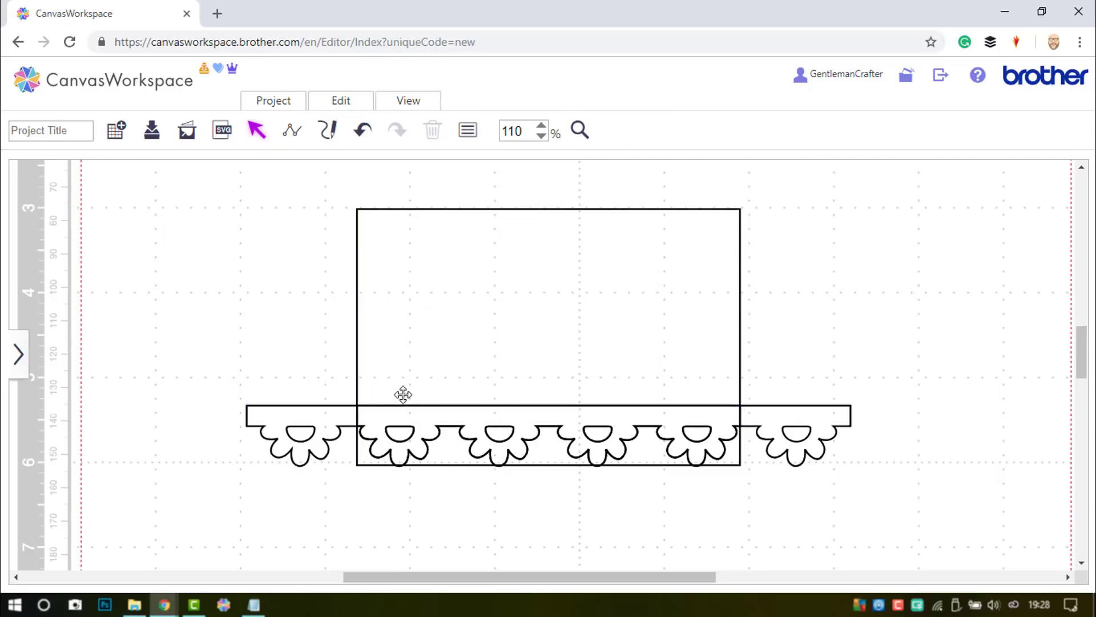
Weld the upper rectangle piece to the middle section of the flower border
{"action": "left_click", "coordinate": [403, 395]}
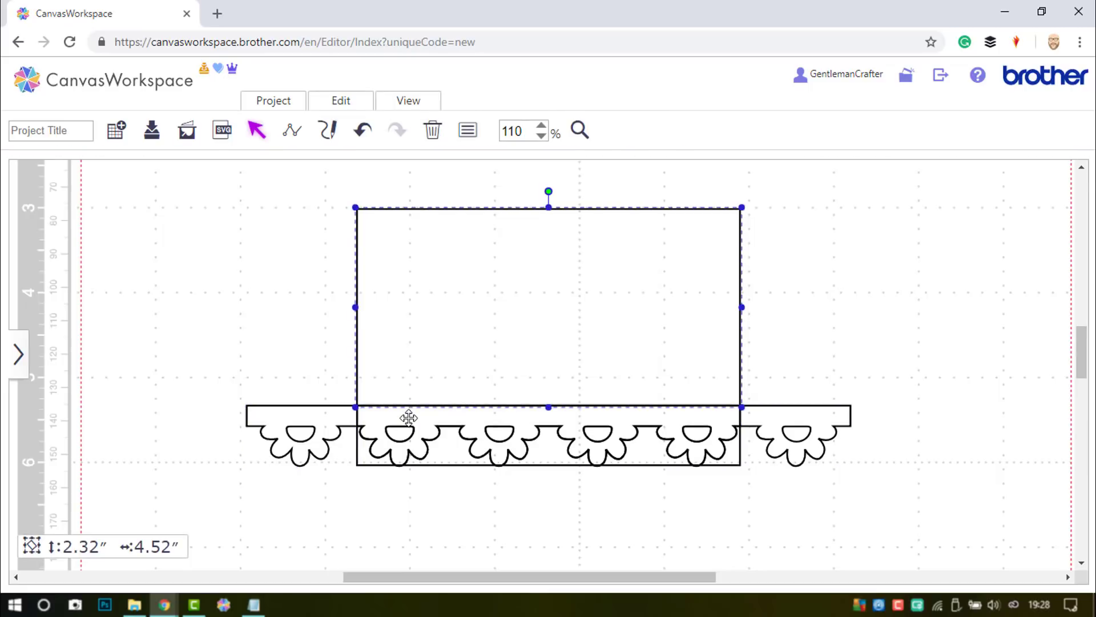
{"action": "left_click", "coordinate": [408, 418]}
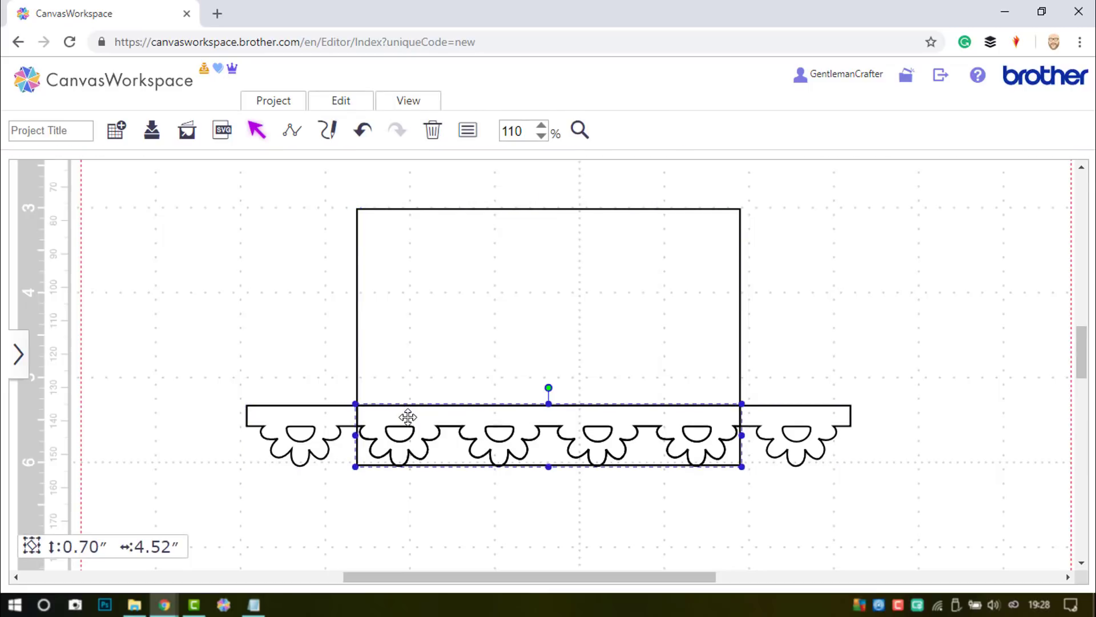
{"action": "left_click", "coordinate": [407, 381], "text": "shift"}
{"action": "left_click", "coordinate": [341, 102]}
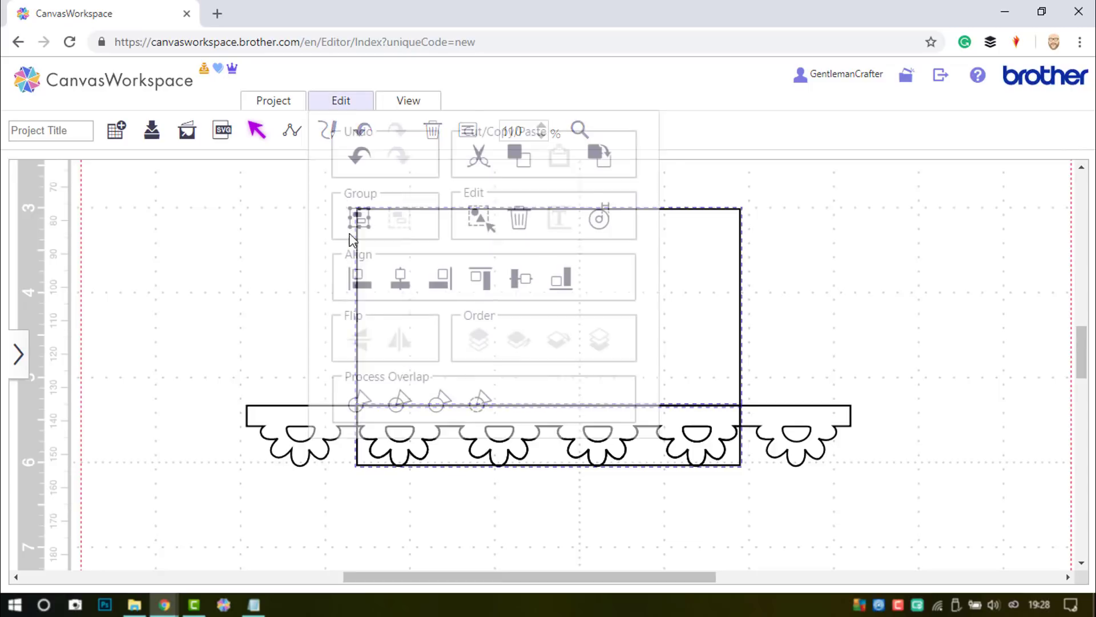
{"action": "left_click", "coordinate": [358, 401]}
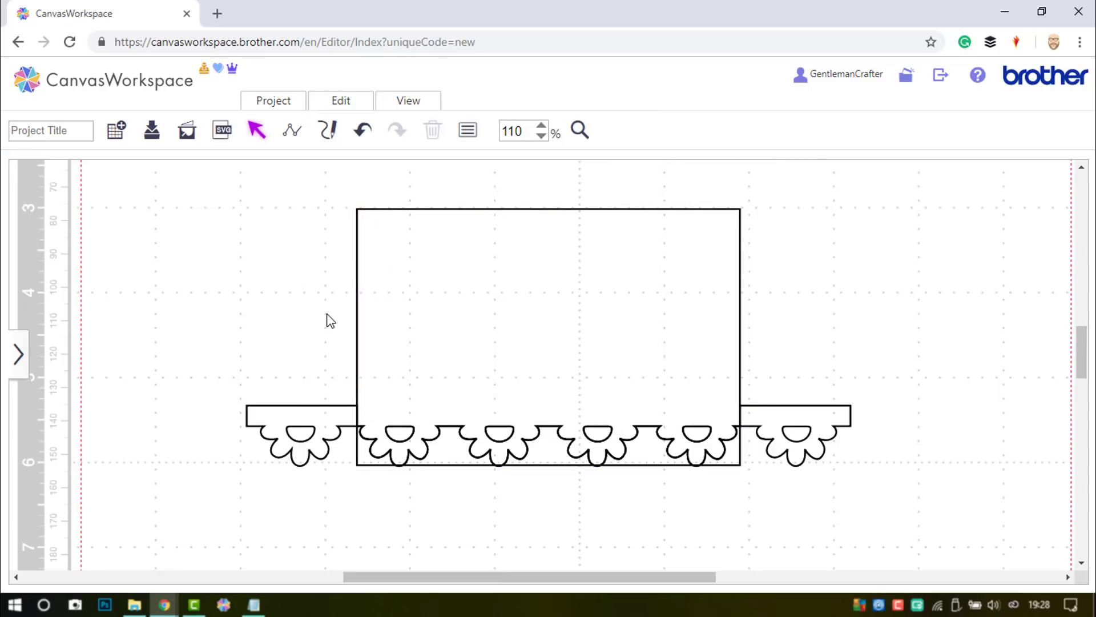
Move the welded flower-edged panel away from the leftover border and rectangle pieces, and delete those leftovers
{"action": "left_click", "coordinate": [401, 318]}
{"action": "left_click_drag", "start_coordinate": [524, 321], "coordinate": [136, 318]}
{"action": "left_click_drag", "start_coordinate": [320, 331], "coordinate": [117, 323]}
{"action": "left_click_drag", "start_coordinate": [251, 357], "coordinate": [372, 411]}
{"action": "left_click_drag", "start_coordinate": [802, 478], "coordinate": [817, 479]}
{"action": "key", "text": "BackSpace"}
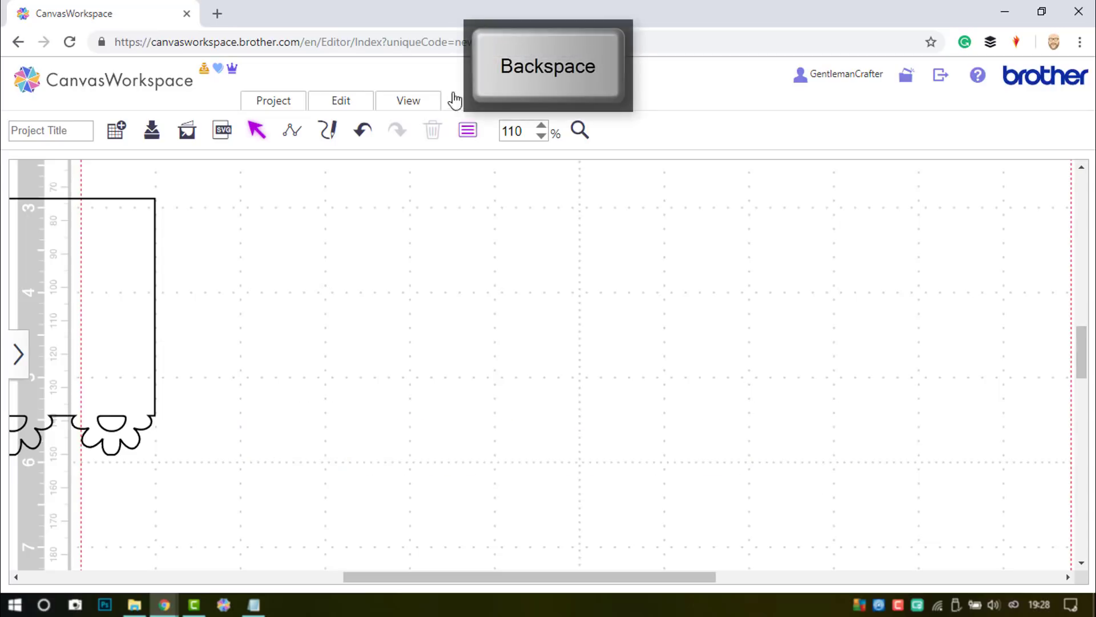
Arrange the card base with the fold line and the flower-edged panel side by side near the top of the mat
{"action": "left_click", "coordinate": [416, 106]}
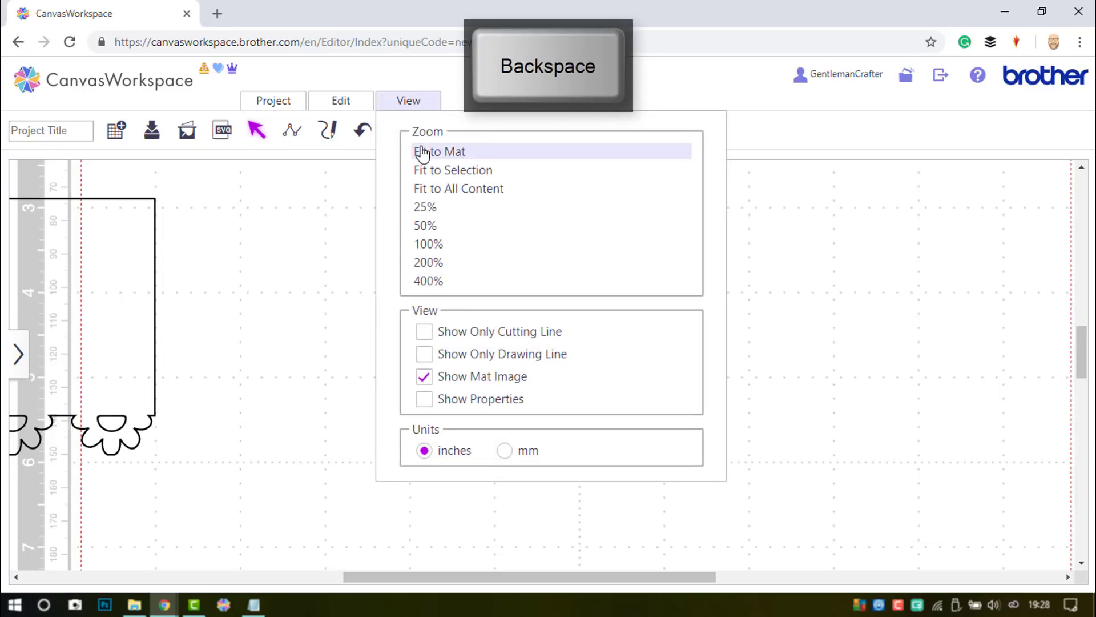
{"action": "left_click", "coordinate": [418, 149]}
{"action": "left_click_drag", "start_coordinate": [362, 301], "coordinate": [690, 228]}
{"action": "left_click_drag", "start_coordinate": [862, 227], "coordinate": [444, 268]}
{"action": "mouse_move", "coordinate": [601, 251]}
{"action": "left_mouse_down"}
{"action": "mouse_move", "coordinate": [575, 252]}
{"action": "mouse_move", "coordinate": [469, 349]}
{"action": "mouse_move", "coordinate": [411, 365]}
{"action": "mouse_move", "coordinate": [580, 247]}
{"action": "left_mouse_up"}
Fill the card base and the flower-edged panel with light purple
{"action": "left_click_drag", "start_coordinate": [335, 226], "coordinate": [645, 347]}
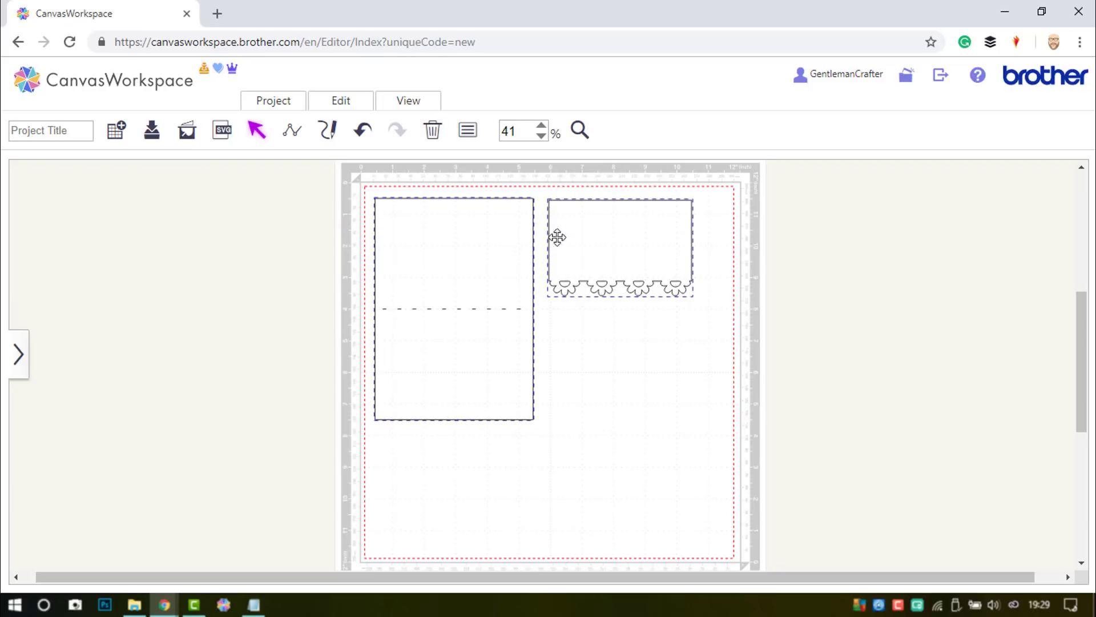
{"action": "left_click", "coordinate": [466, 140]}
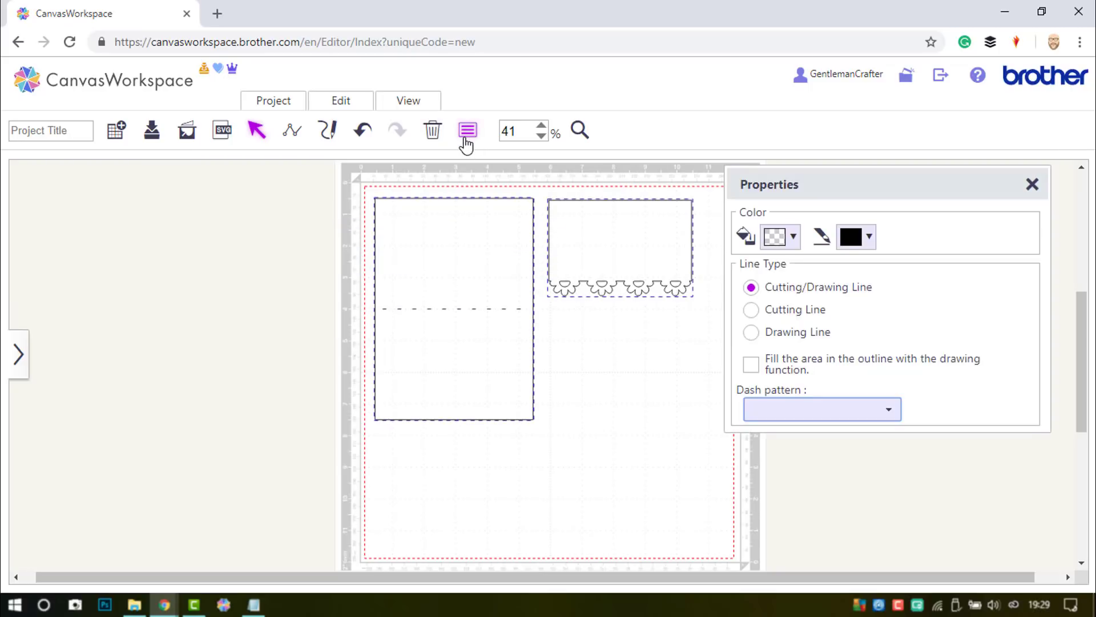
{"action": "left_click", "coordinate": [786, 242]}
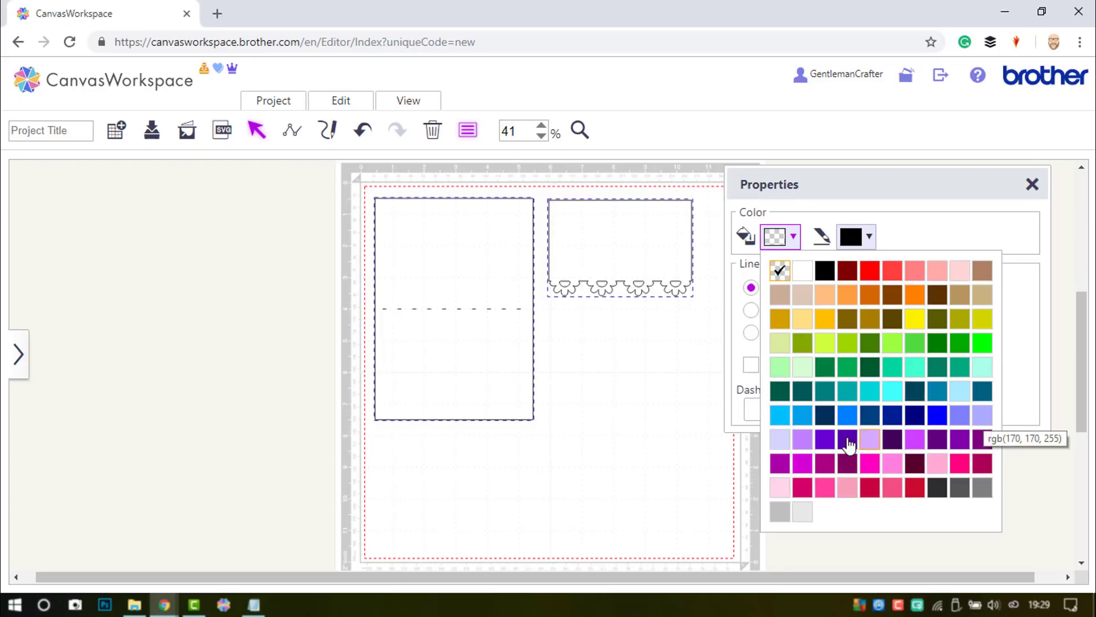
{"action": "left_click", "coordinate": [802, 439]}
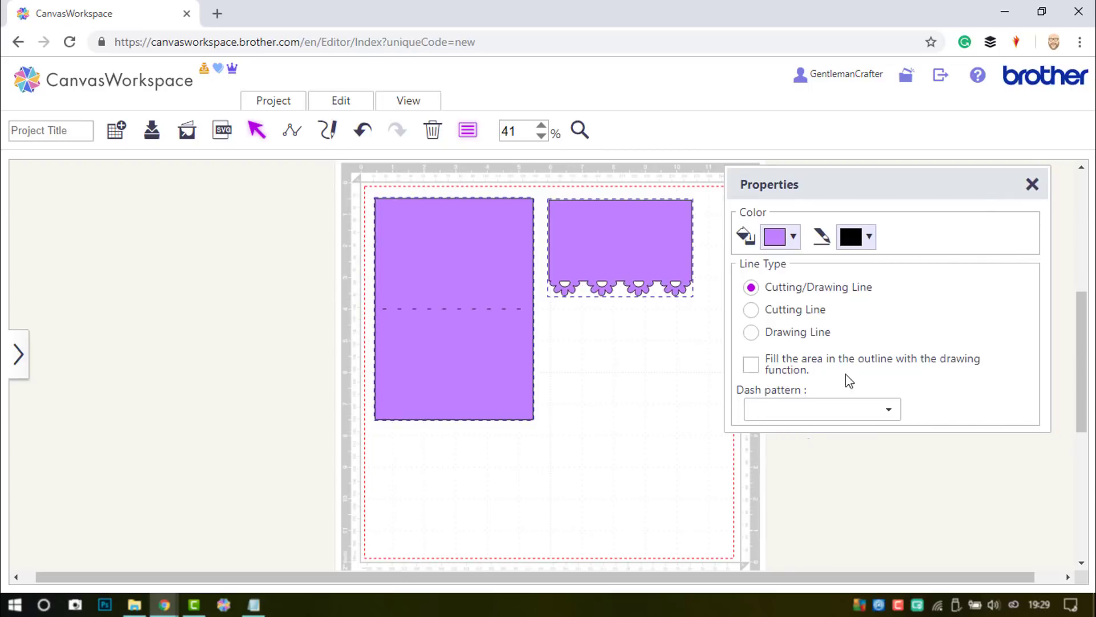
{"action": "left_click", "coordinate": [1032, 183]}
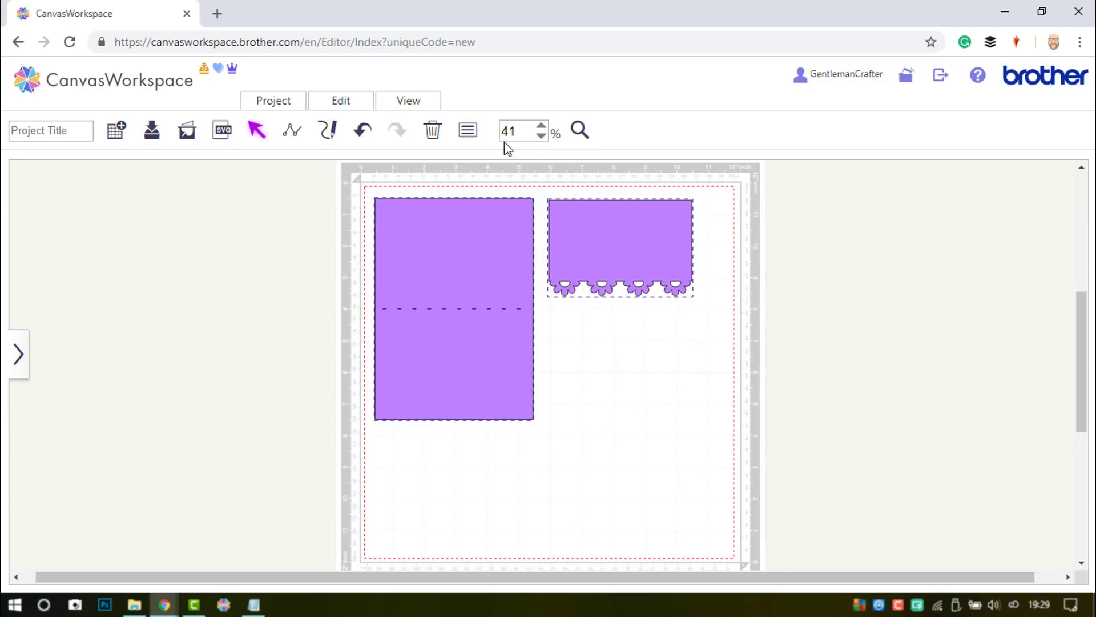
{"action": "left_click", "coordinate": [420, 103]}
{"action": "left_click", "coordinate": [427, 170]}
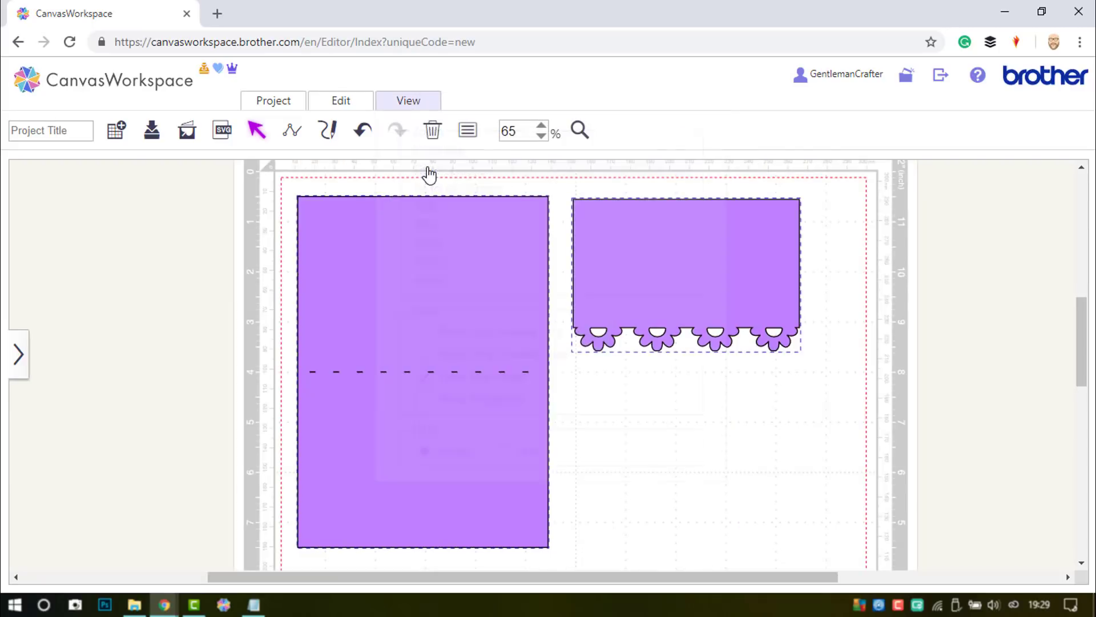
{"action": "left_click", "coordinate": [659, 414]}
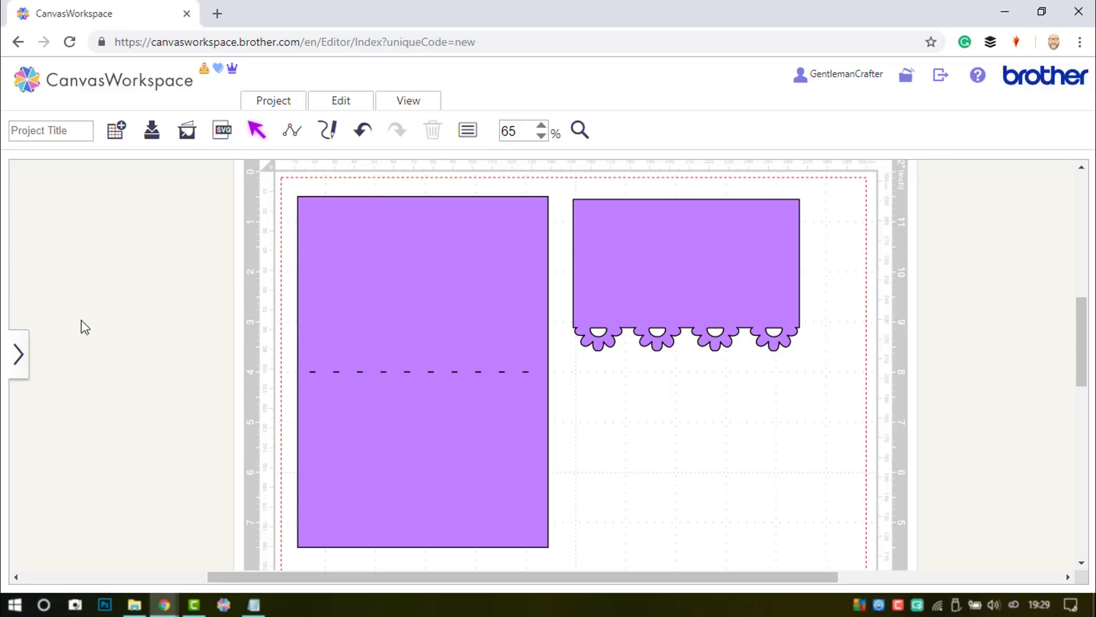
Bring back the pattern library at its main category list and title the project "Lacey Edged Card"
{"action": "left_click", "coordinate": [22, 361]}
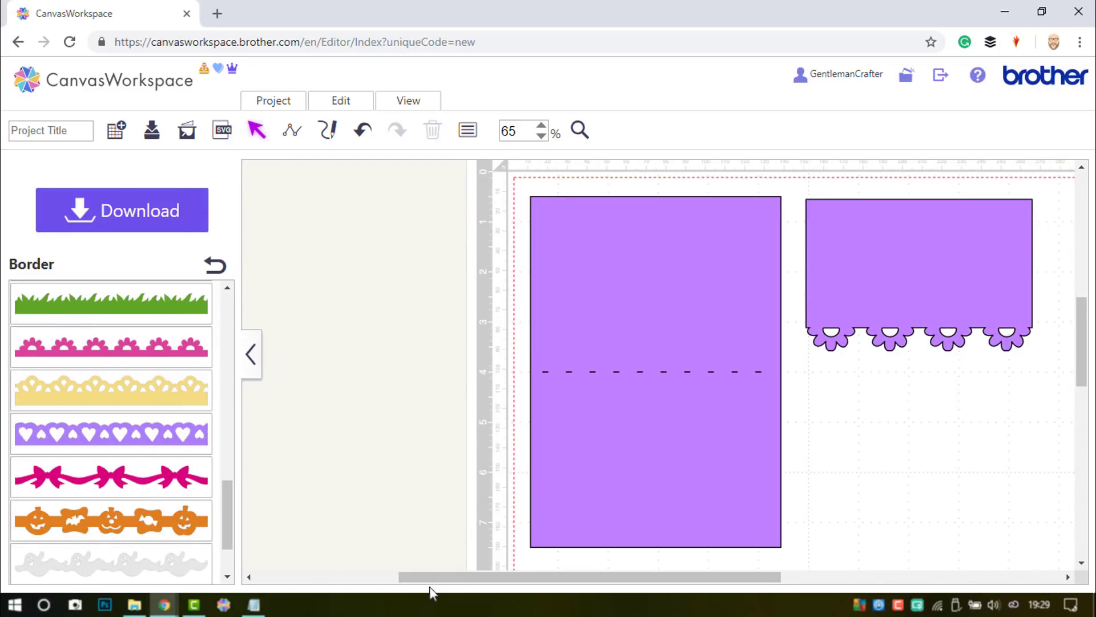
{"action": "left_click_drag", "start_coordinate": [431, 580], "coordinate": [498, 578]}
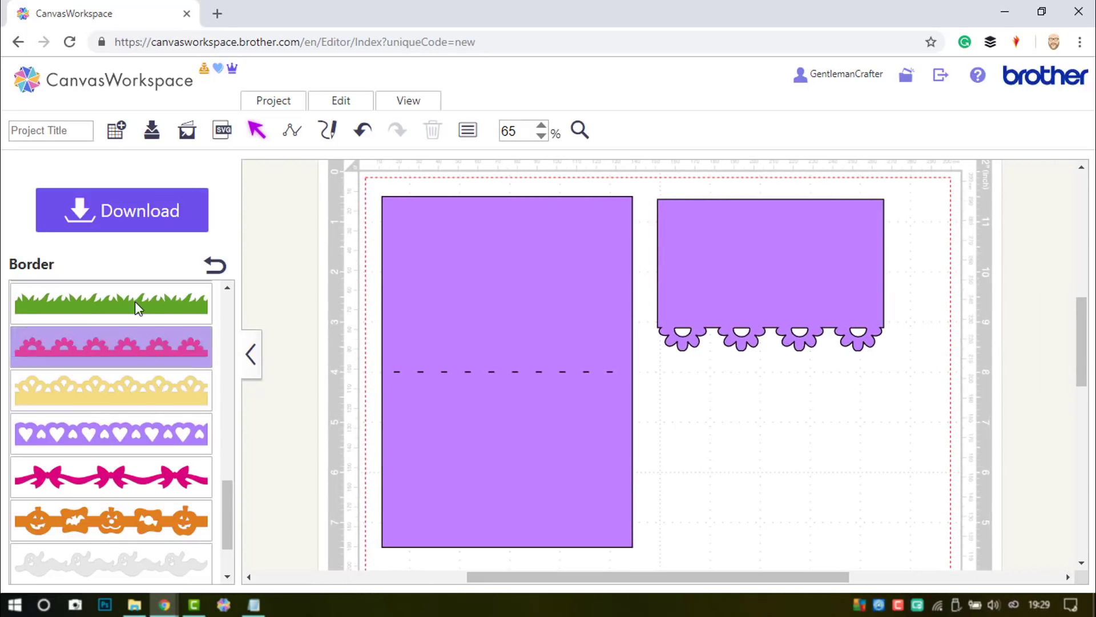
{"action": "left_click", "coordinate": [216, 267]}
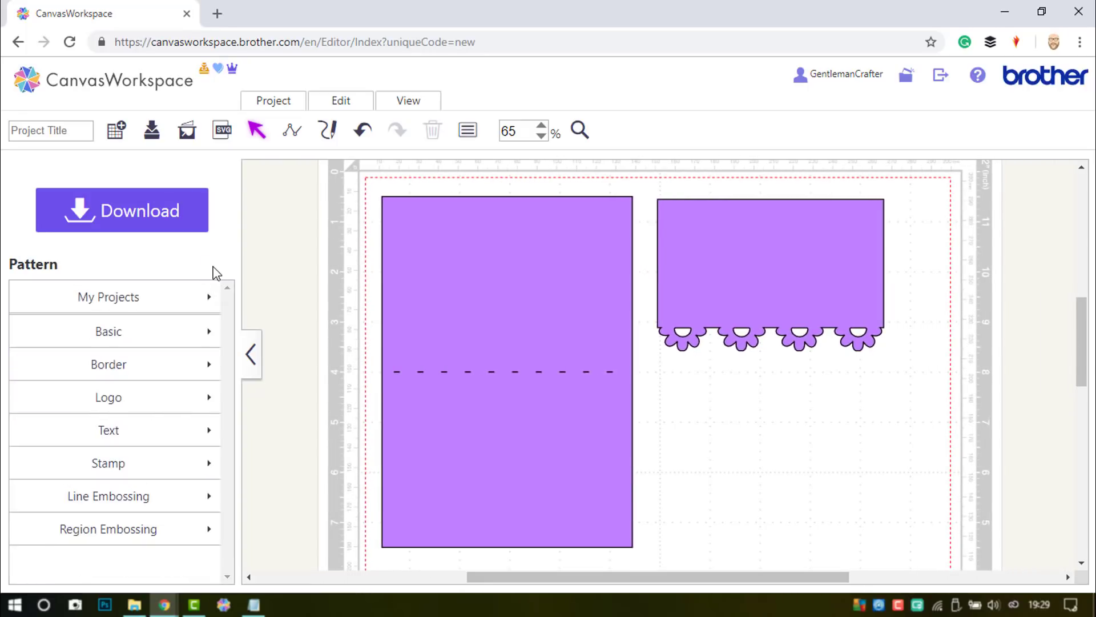
{"action": "left_click", "coordinate": [68, 129]}
{"action": "type", "text": "Lac"}
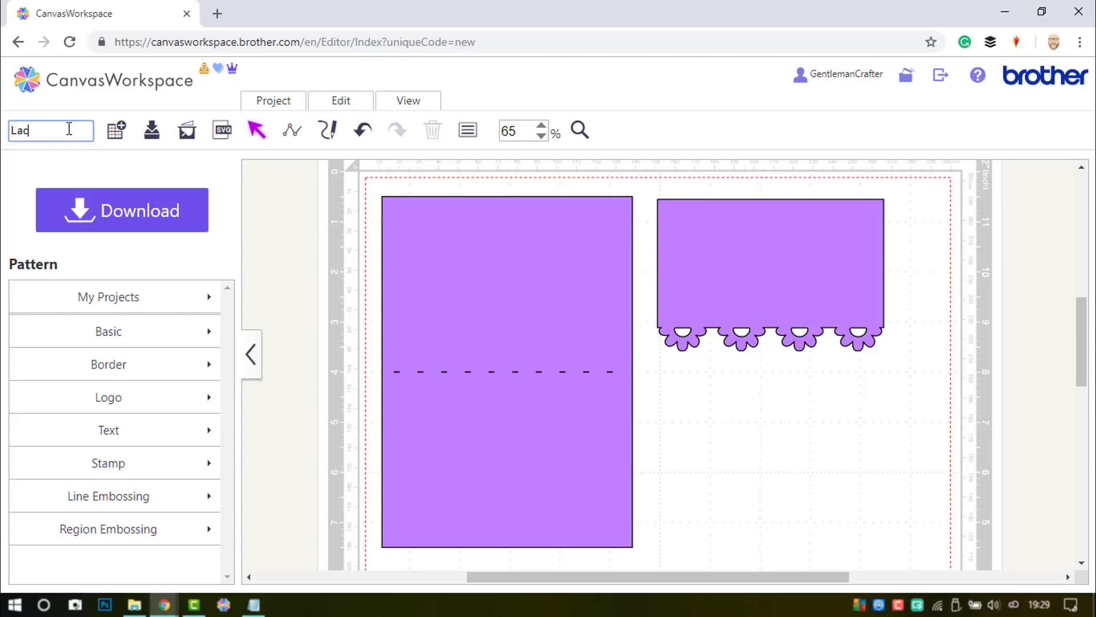
{"action": "type", "text": "ey Edged Card"}
Send the card's cutting data to the machine using the ScanNCut Transfer method and close the transfer dialog
{"action": "left_click", "coordinate": [140, 217]}
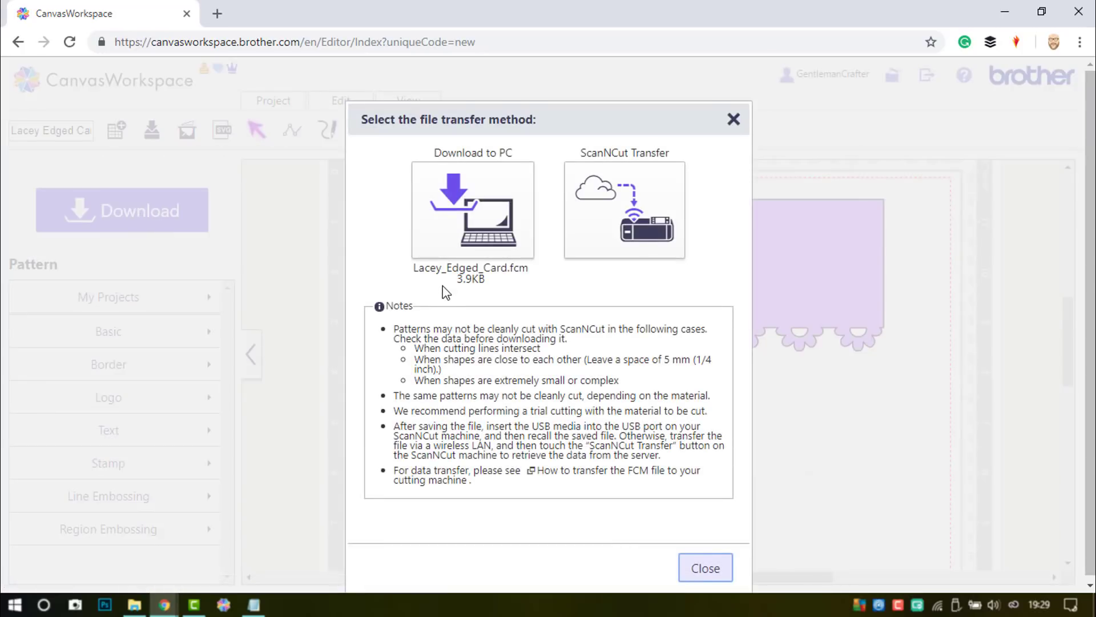
{"action": "right_click", "coordinate": [467, 211]}
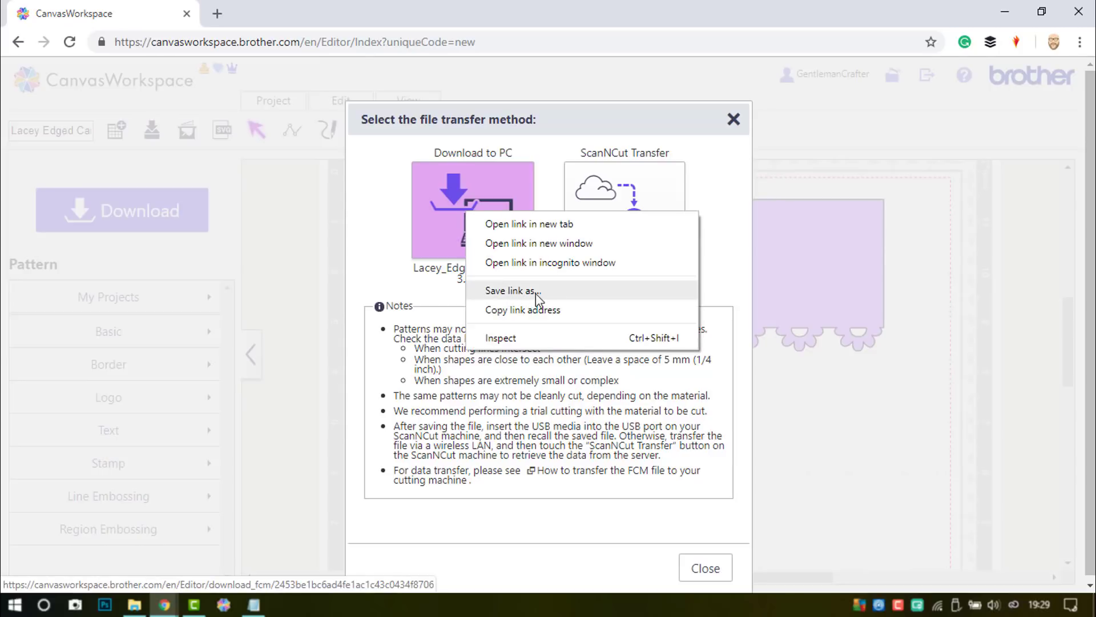
{"action": "left_click", "coordinate": [549, 151]}
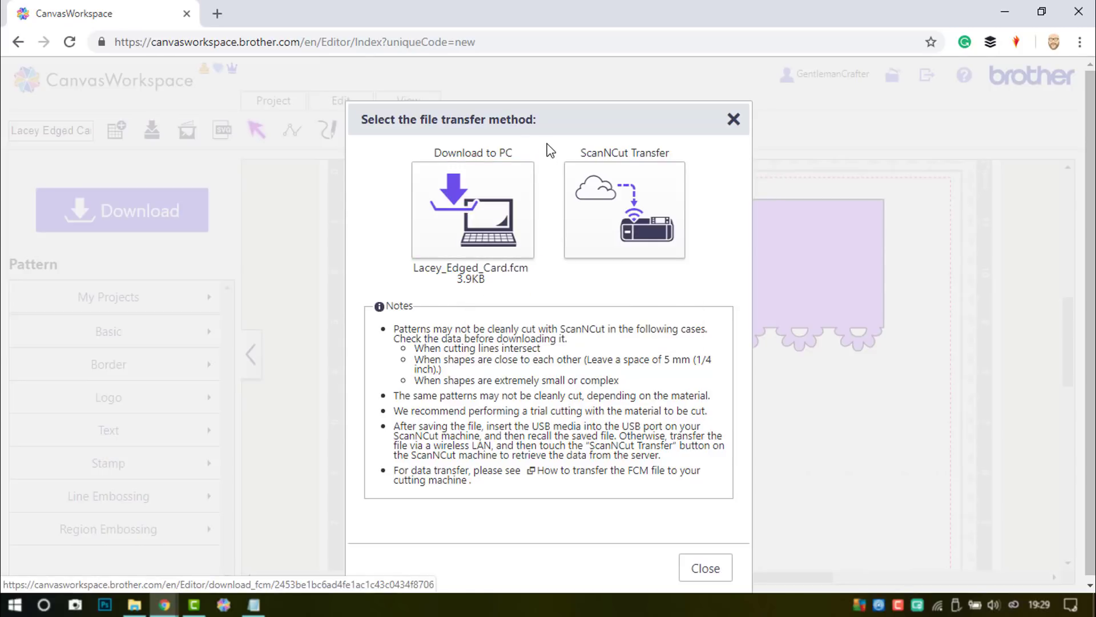
{"action": "left_click", "coordinate": [651, 234]}
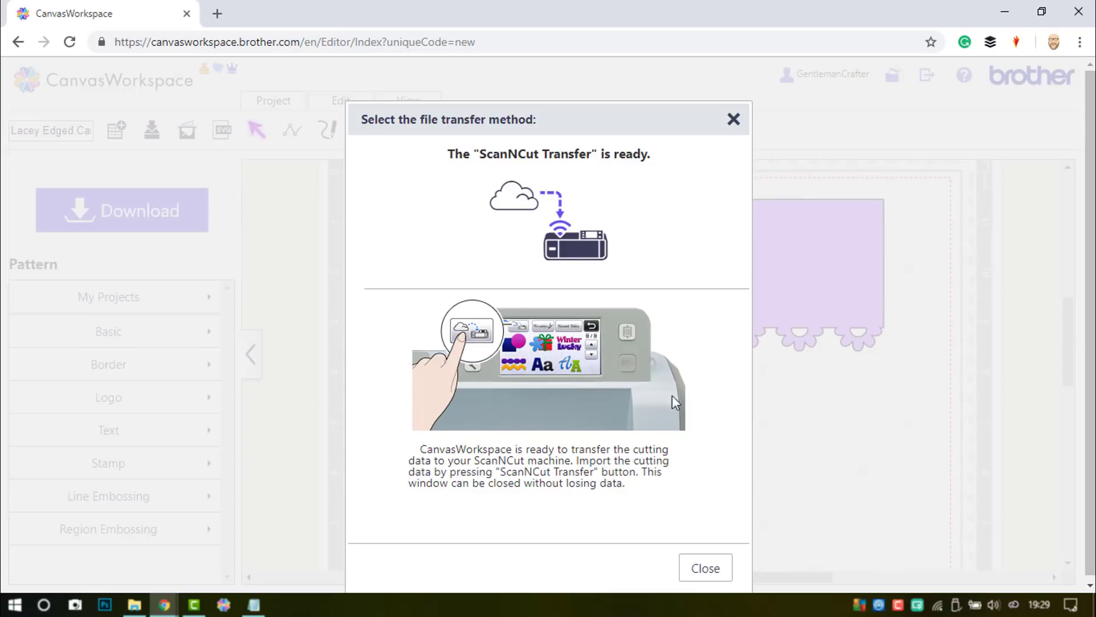
{"action": "left_click", "coordinate": [709, 567]}
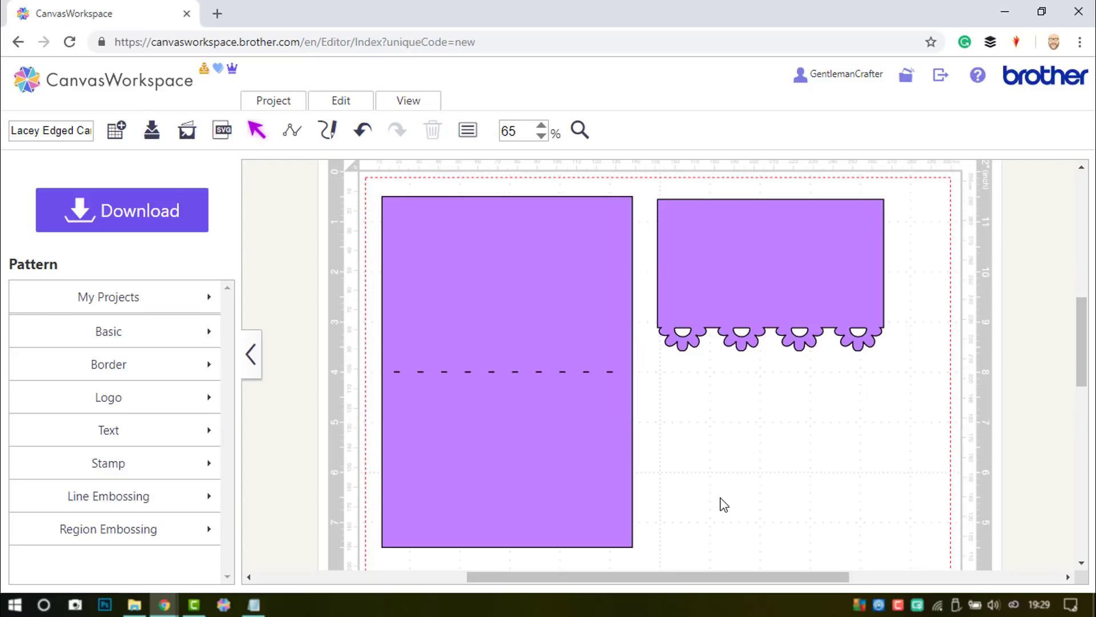